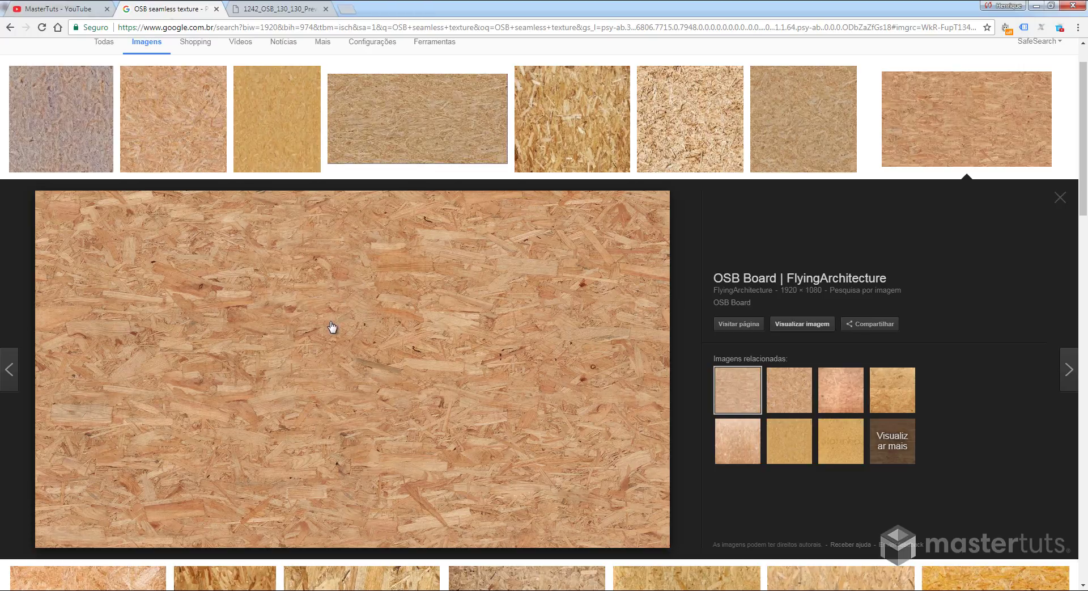
# Open the OSB.jpg texture from the photo viewer in Adobe Photoshop CC 2014
pyautogui.hotkey('ctrl', 'Tab')
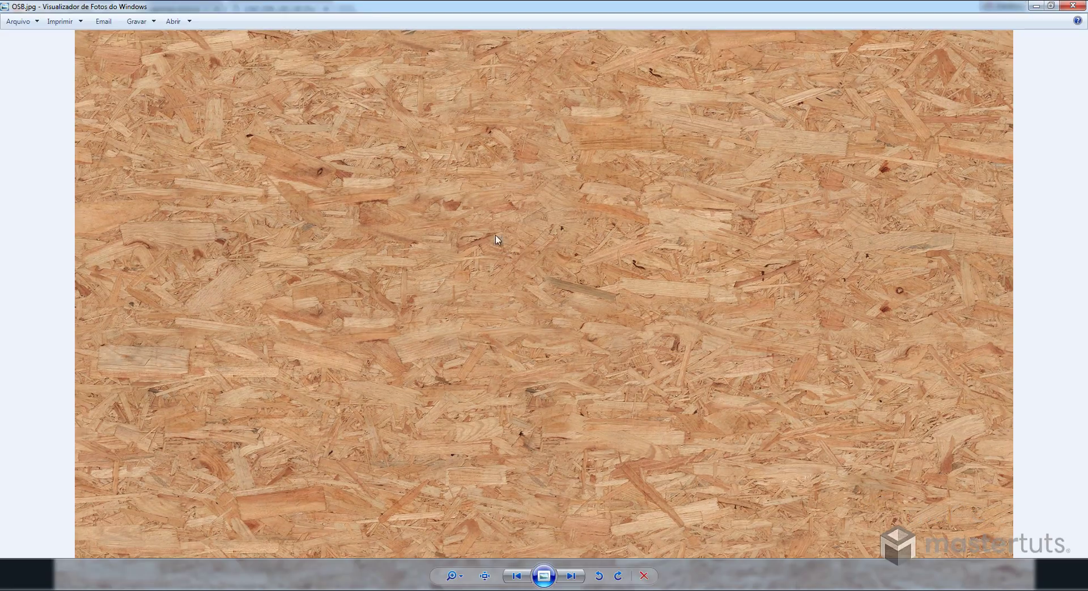
pyautogui.rightClick(494, 227)
pyautogui.moveTo(507, 235)
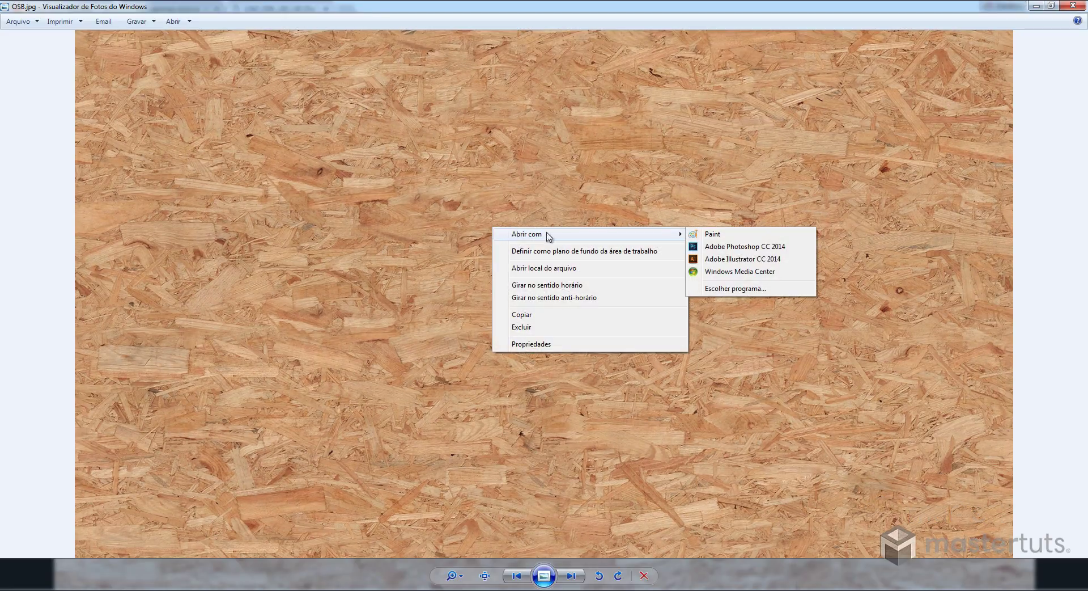
pyautogui.click(720, 247)
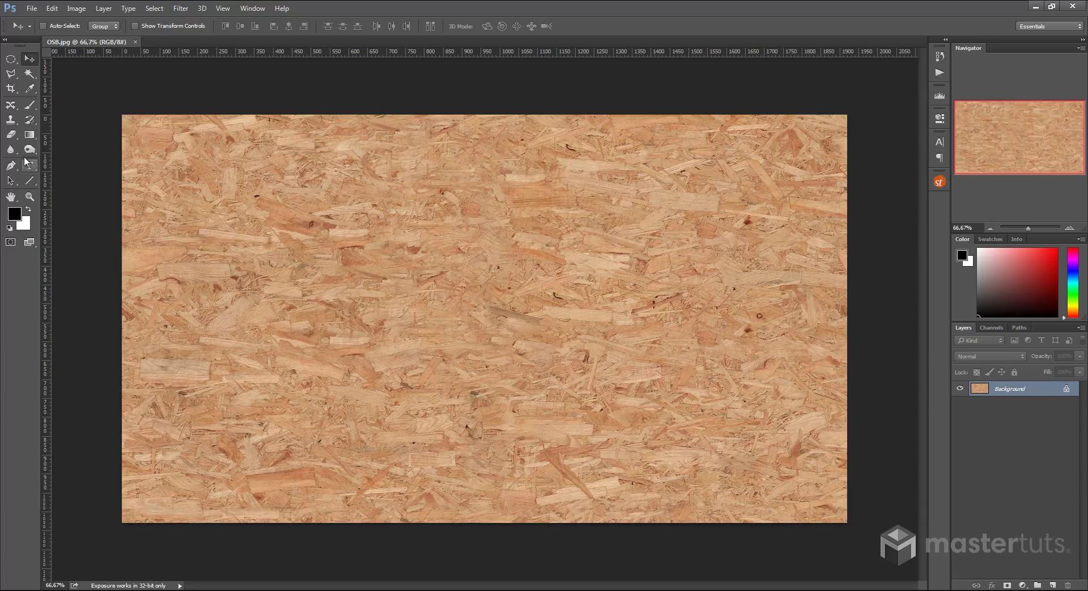
# Crop the OSB image to a centred 1:1 square and resize it to 1000 × 1000 pixels
pyautogui.click(10, 89)
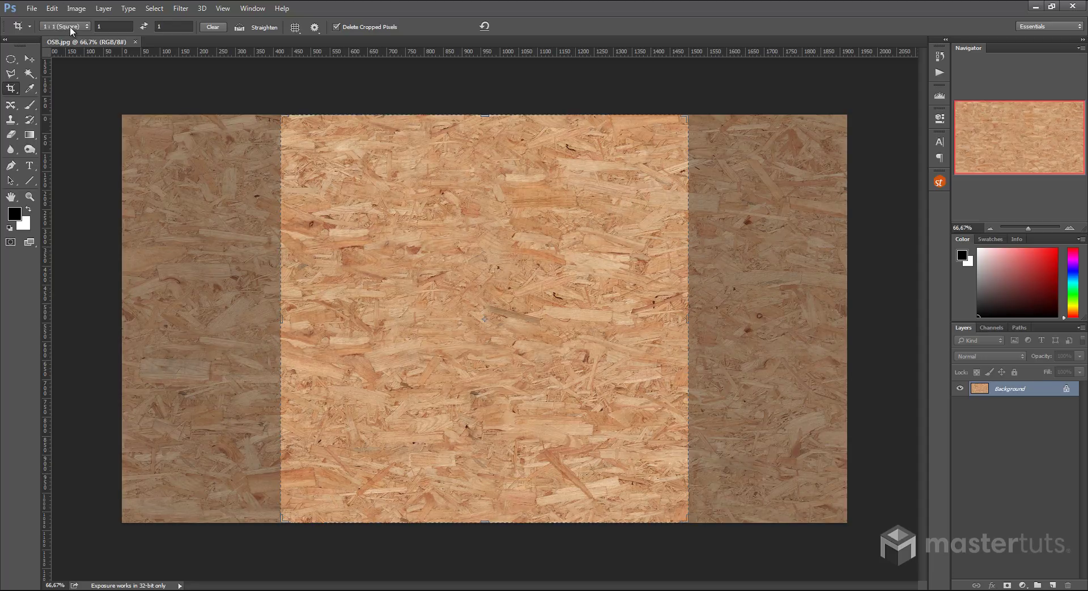
pyautogui.press('Return')
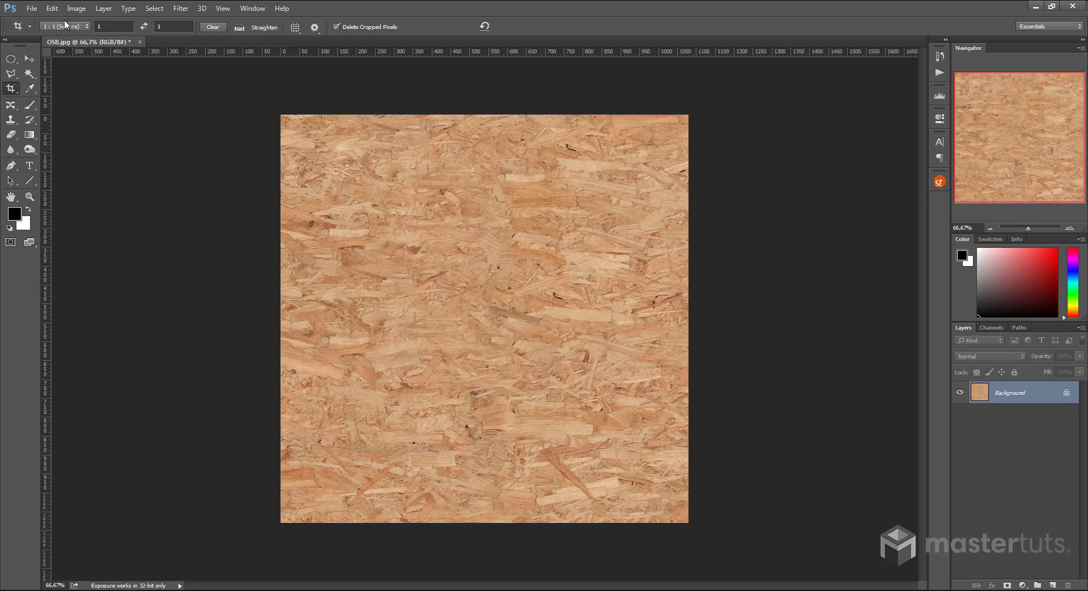
pyautogui.click(76, 8)
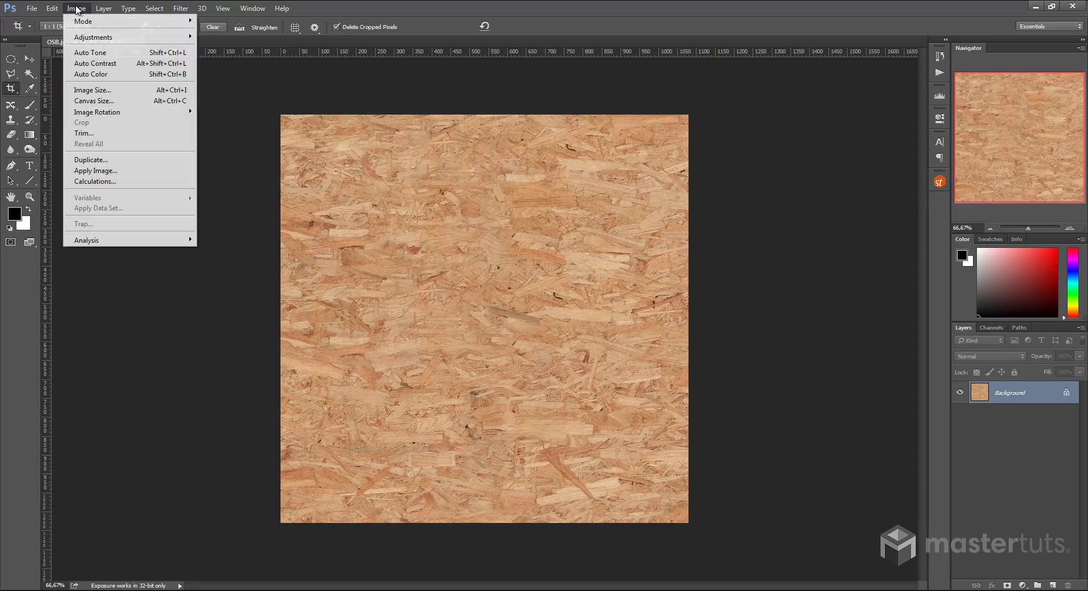
pyautogui.click(93, 91)
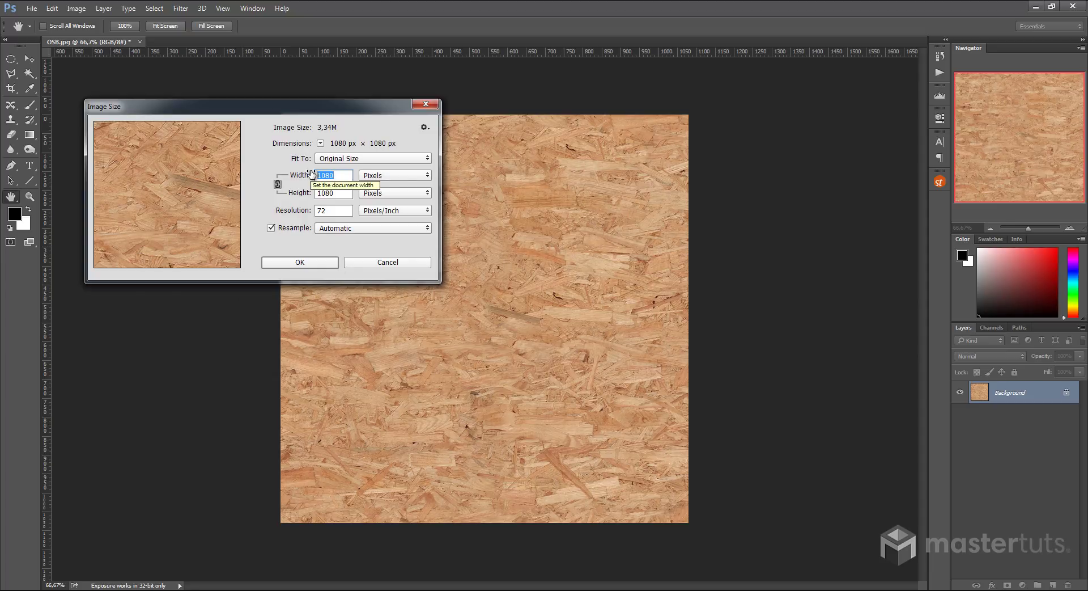
pyautogui.write('1000')
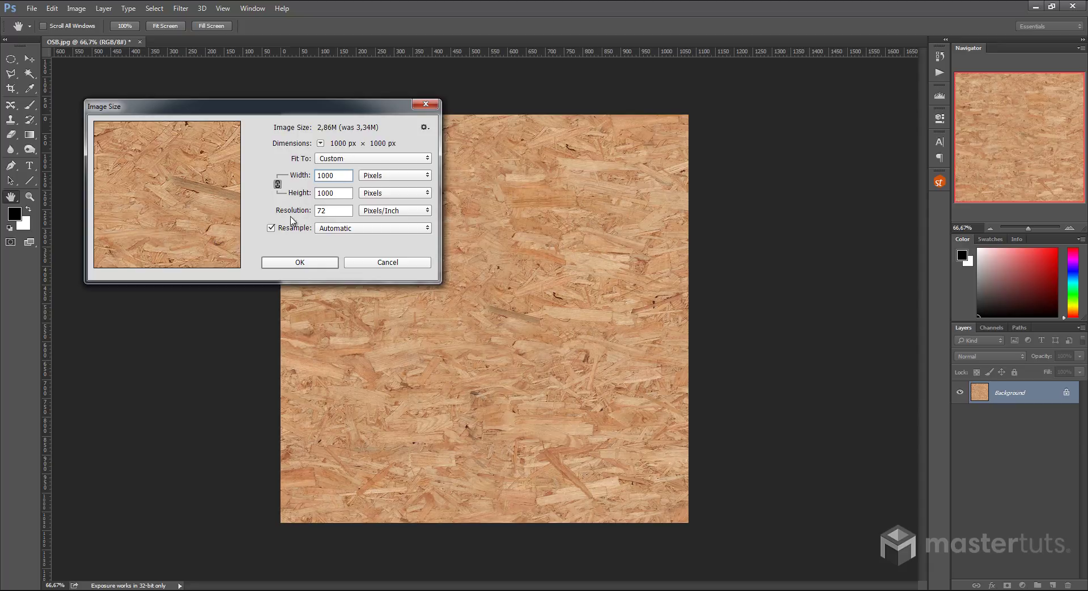
pyautogui.click(300, 262)
pyautogui.press('c')
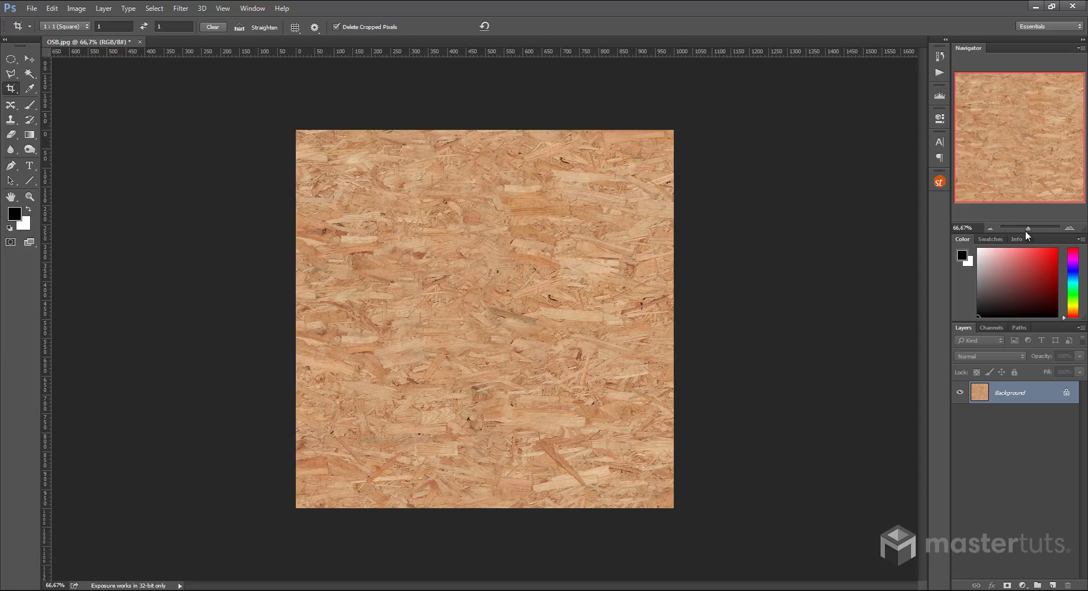
# Apply the Offset filter with +500 pixels horizontal, -500 pixels vertical and Wrap Around for undefined areas
pyautogui.moveTo(1025, 229); pyautogui.dragTo(1031, 229)
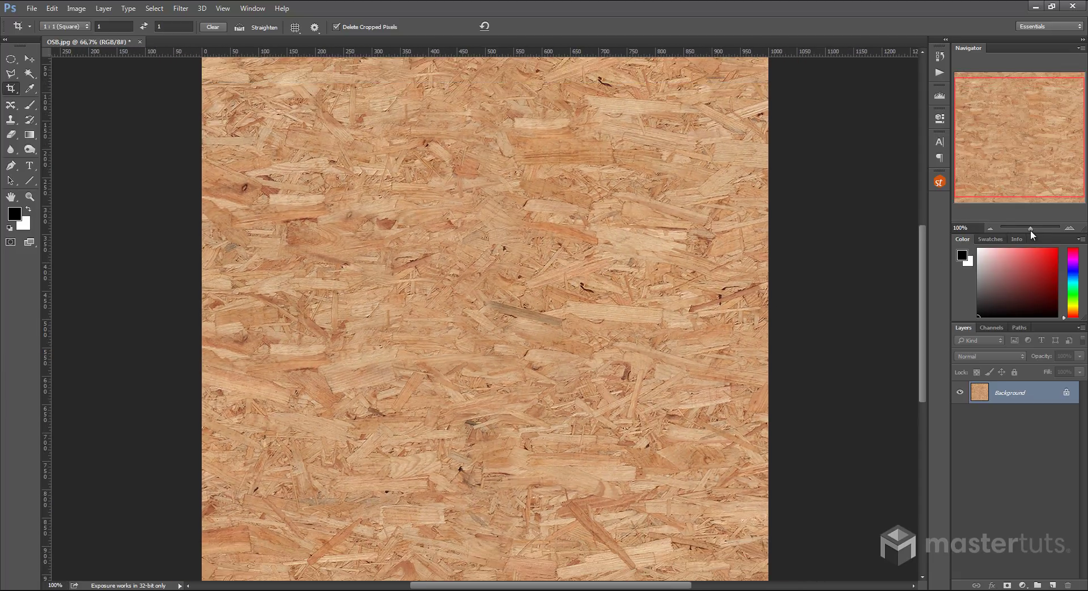
pyautogui.click(184, 9)
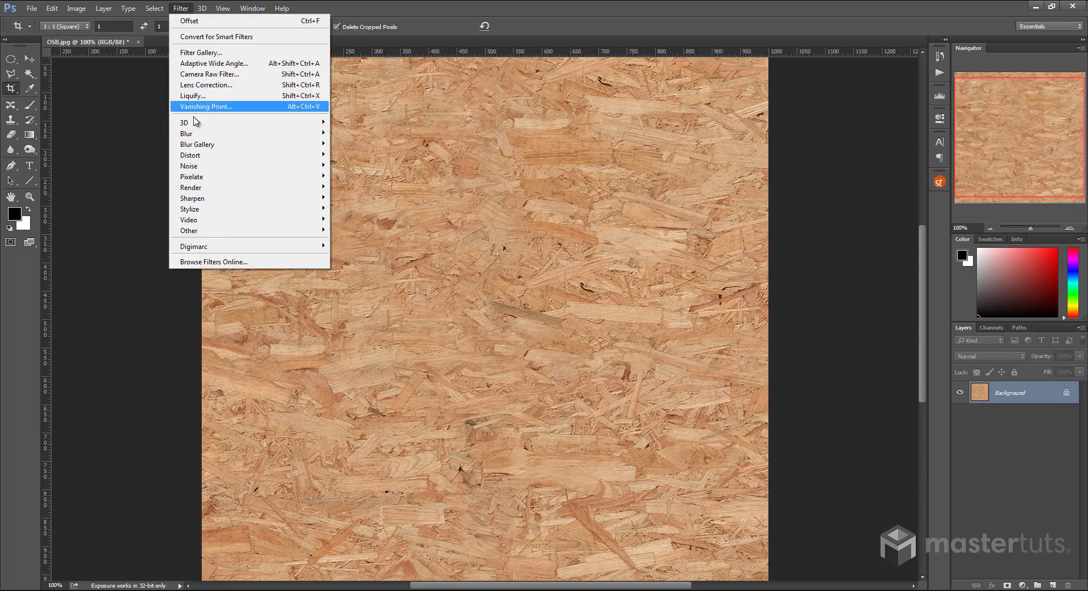
pyautogui.moveTo(278, 232)
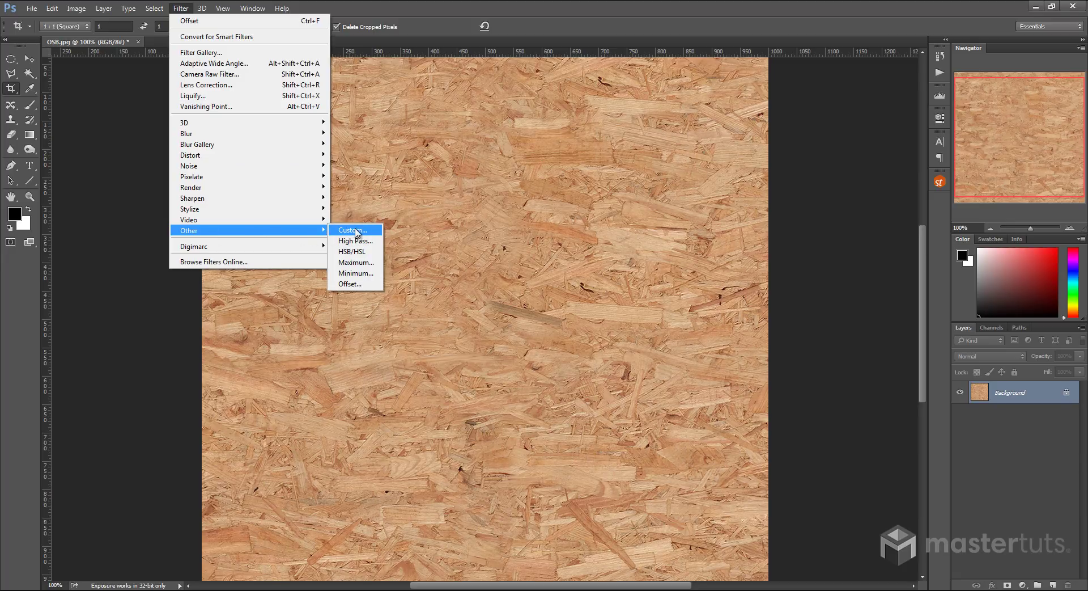
pyautogui.click(358, 285)
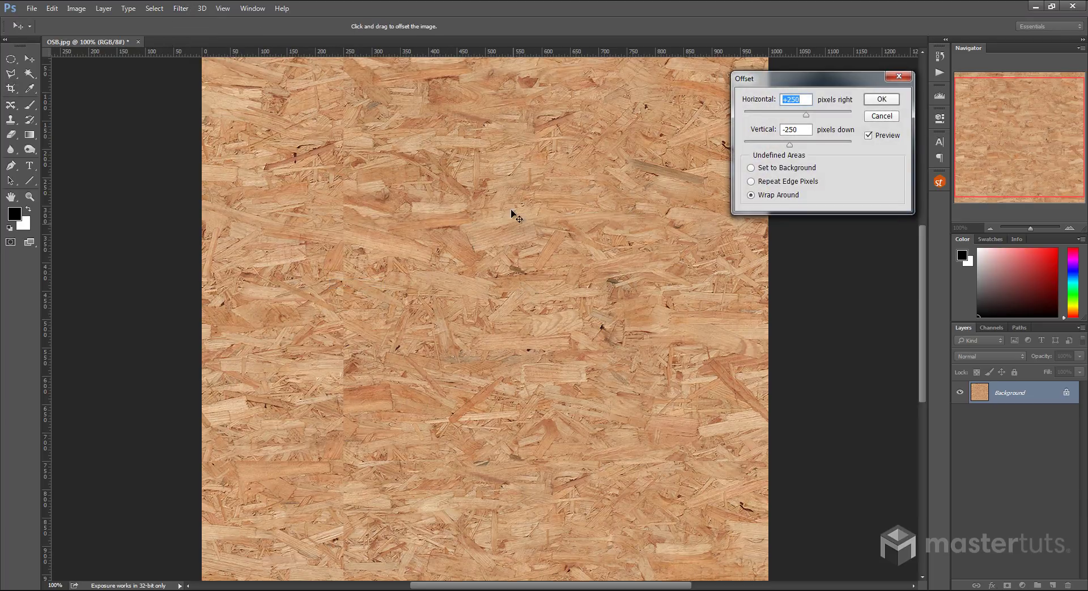
pyautogui.moveTo(800, 99); pyautogui.dragTo(789, 99)
pyautogui.write('500')
pyautogui.moveTo(797, 128); pyautogui.dragTo(785, 128)
pyautogui.write('500')
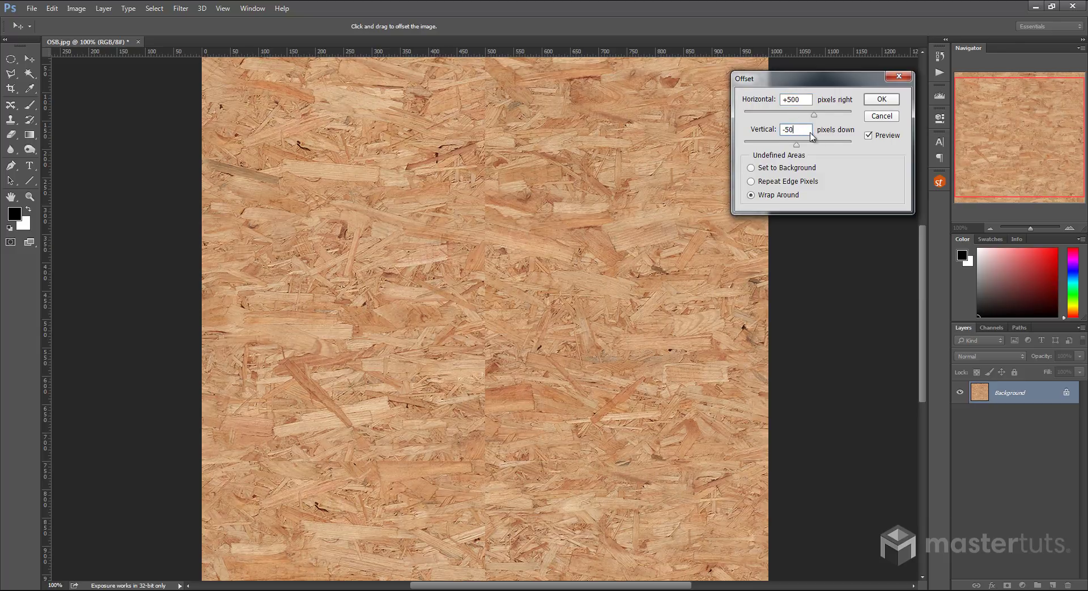
pyautogui.click(880, 103)
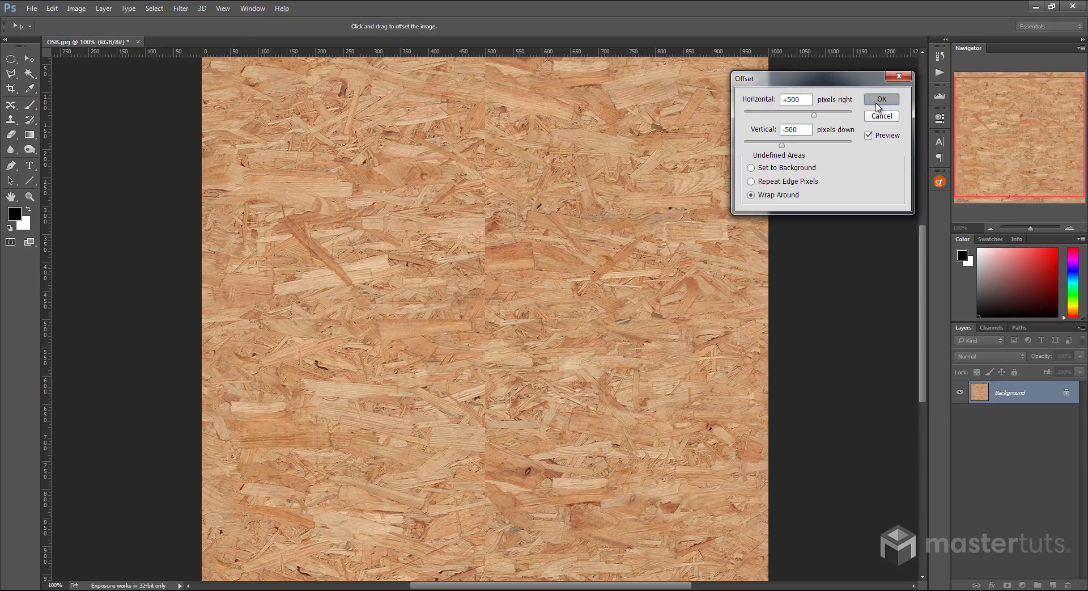
pyautogui.press('c')
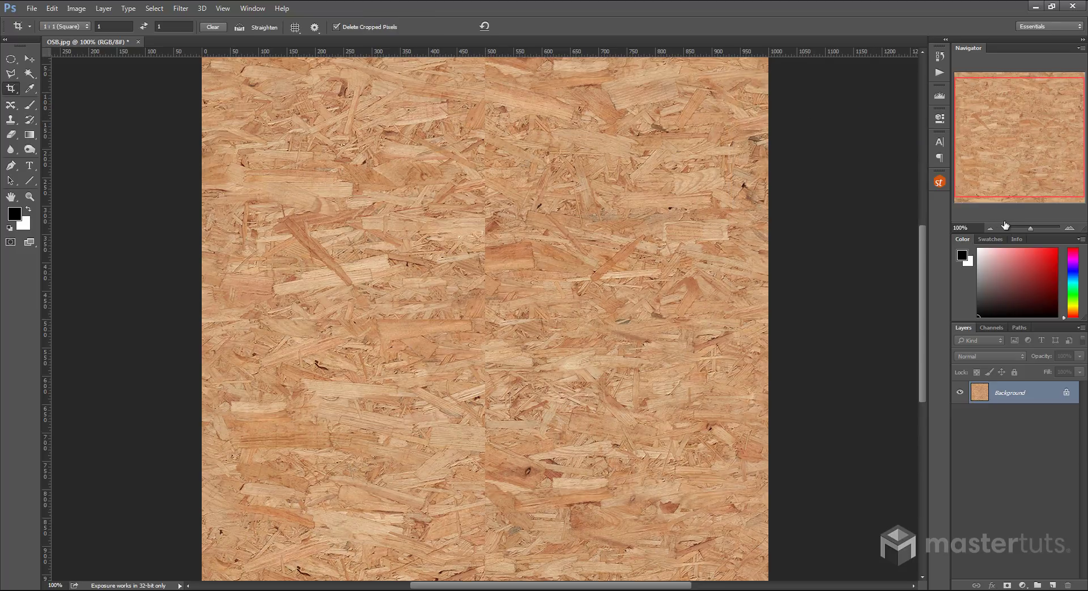
# Inspect the vertical seam in the middle of the texture up close and activate the Clone Stamp tool
pyautogui.moveTo(1029, 226); pyautogui.dragTo(1035, 227)
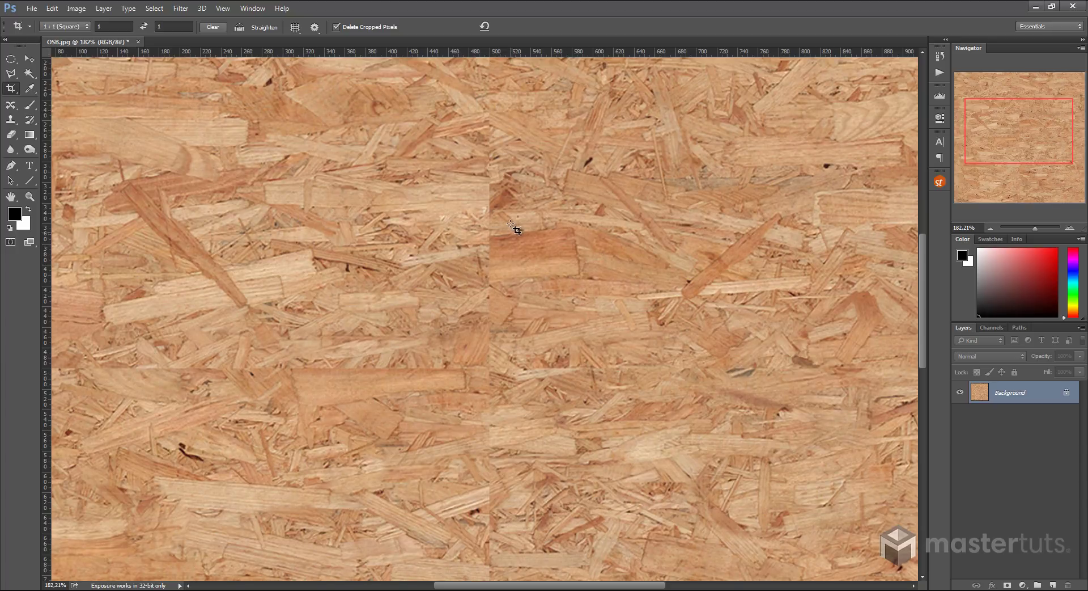
pyautogui.scroll(-1, 499, 104)
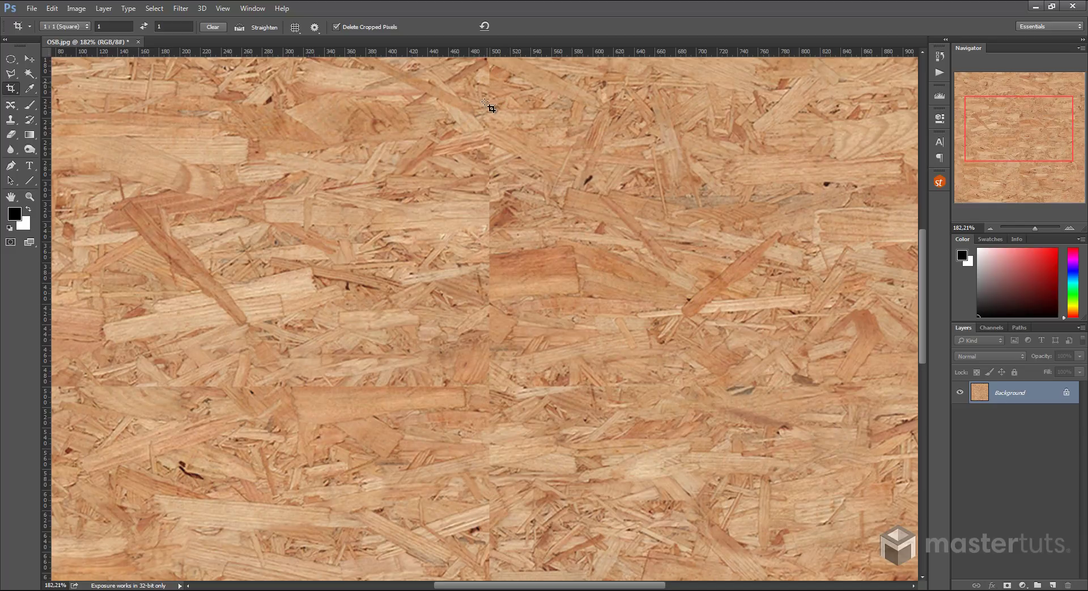
pyautogui.scroll(-1, 510, 187)
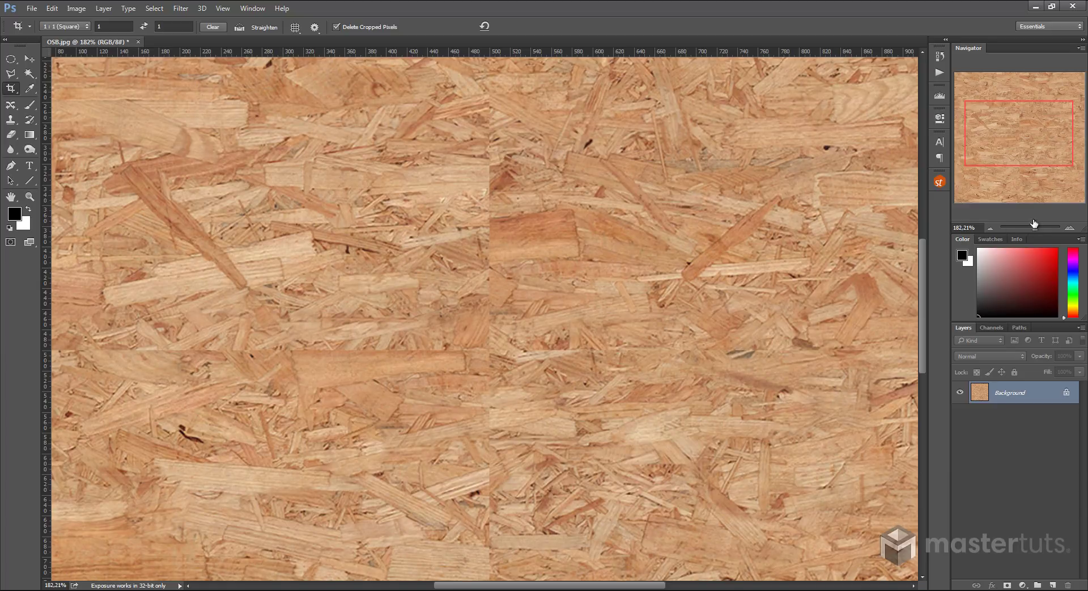
pyautogui.moveTo(1038, 228); pyautogui.dragTo(1031, 228)
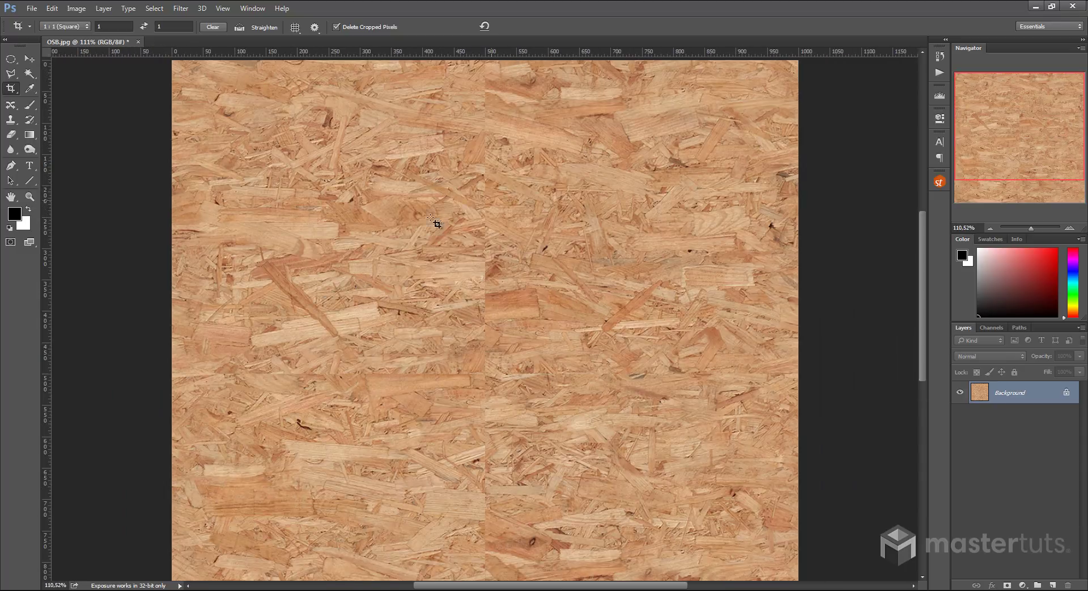
pyautogui.click(11, 121)
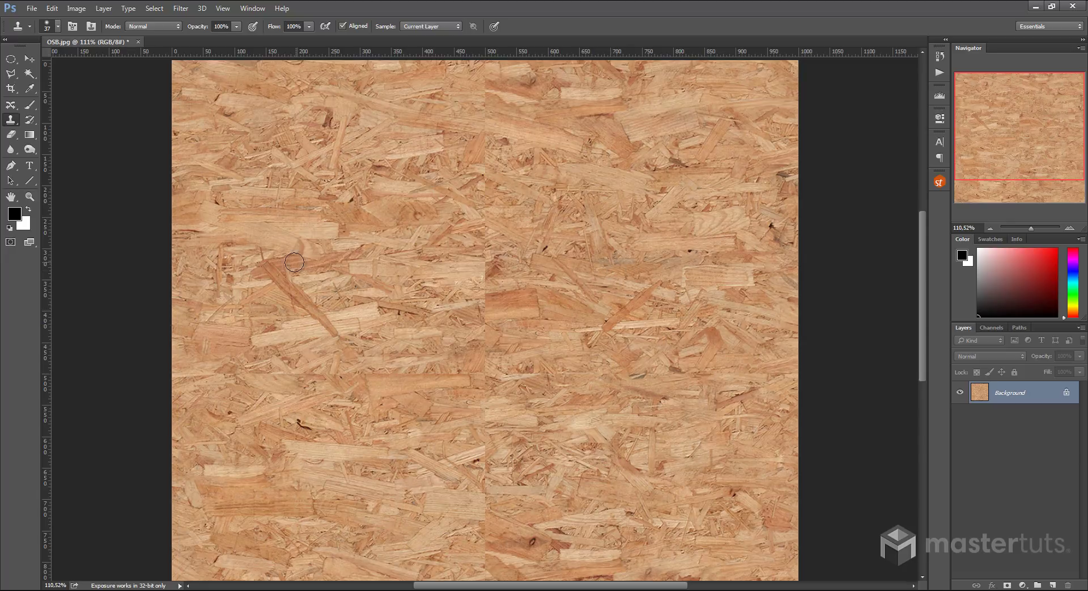
# Try cloning the dark diagonal chip from the texture's left half onto its right half
pyautogui.press('alt')
pyautogui.moveTo(677, 319)
pyautogui.mouseDown()
pyautogui.moveTo(622, 263)
pyautogui.moveTo(650, 312)
pyautogui.moveTo(664, 319)
pyautogui.moveTo(606, 247)
pyautogui.moveTo(683, 325)
pyautogui.moveTo(626, 268)
pyautogui.moveTo(647, 288)
pyautogui.moveTo(630, 311)
pyautogui.mouseUp()
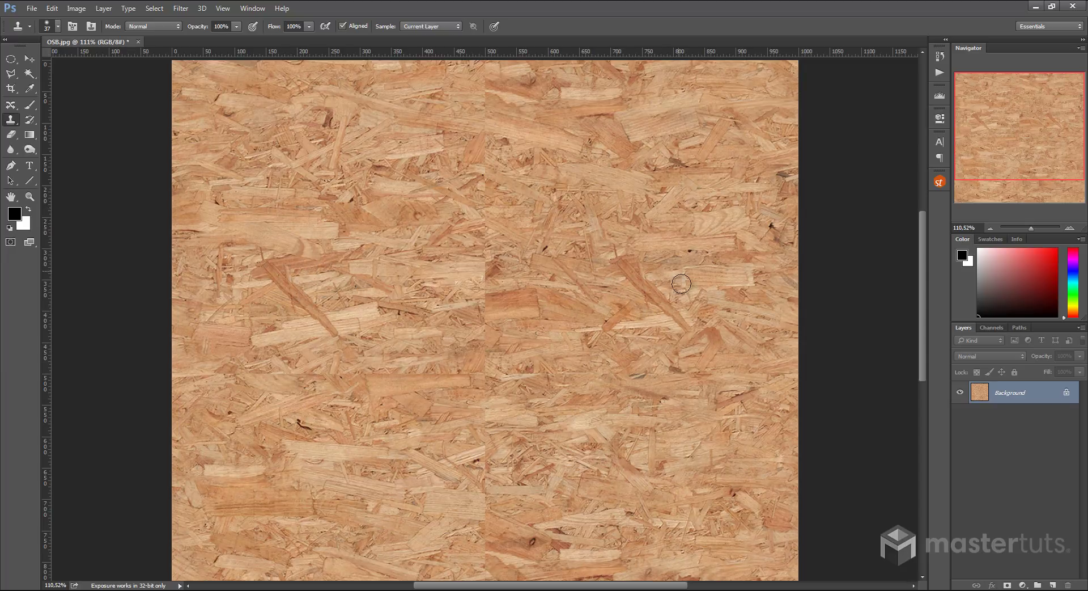
pyautogui.moveTo(681, 284); pyautogui.dragTo(629, 286)
pyautogui.click(675, 314)
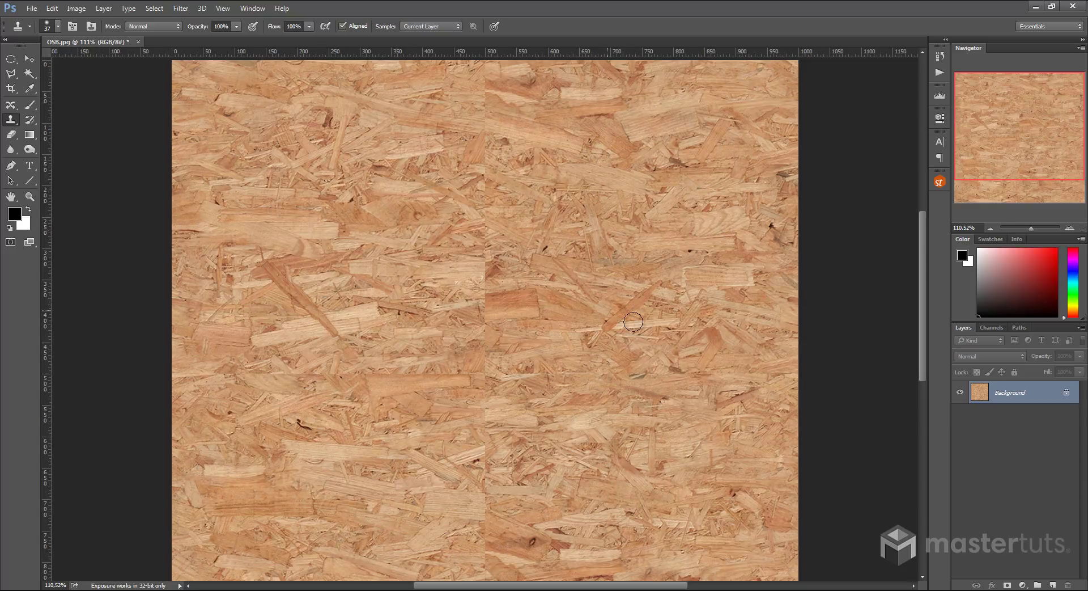
# Check the Clone Stamp brush's size and hardness, and clone the long plank across the central seam near the texture's upper edge
pyautogui.rightClick(452, 254)
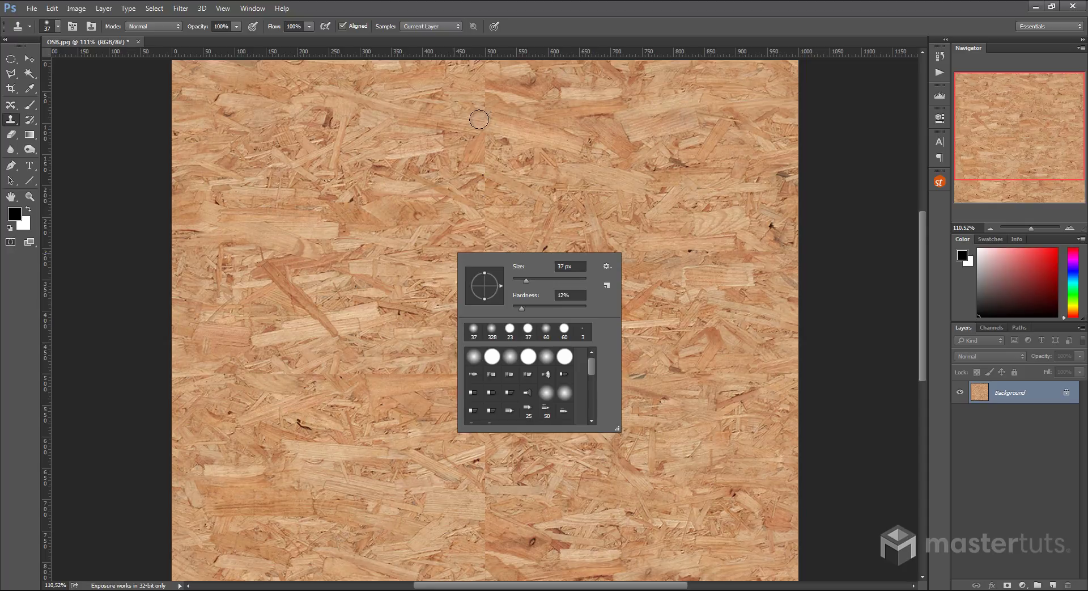
pyautogui.moveTo(479, 119)
pyautogui.mouseDown()
pyautogui.moveTo(547, 145)
pyautogui.moveTo(517, 125)
pyautogui.moveTo(503, 129)
pyautogui.moveTo(534, 135)
pyautogui.moveTo(530, 127)
pyautogui.moveTo(456, 119)
pyautogui.moveTo(524, 128)
pyautogui.mouseUp()
pyautogui.press('Return')
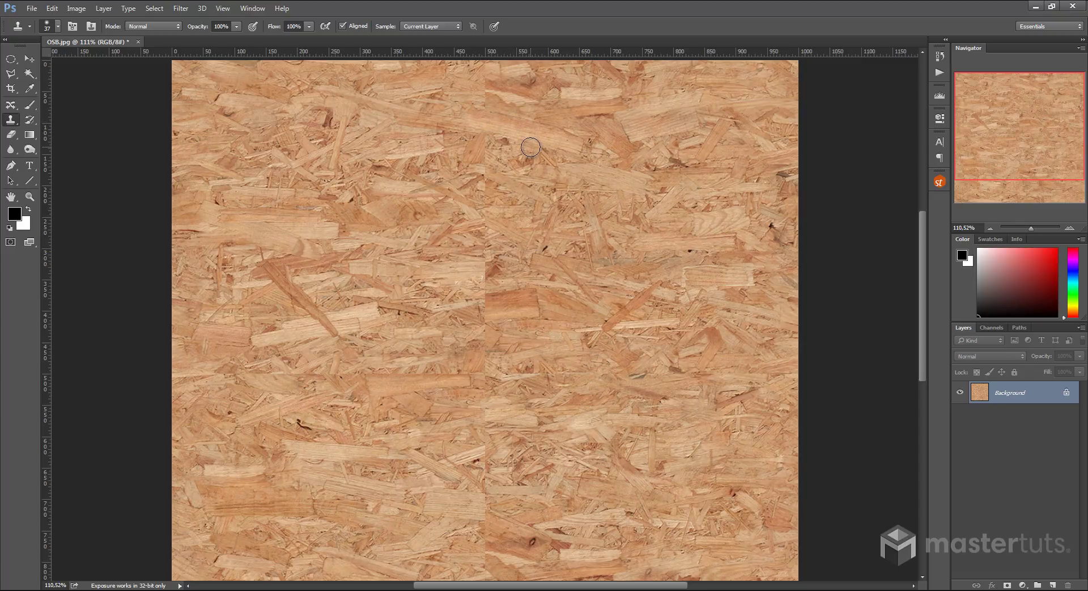
pyautogui.keyDown('alt'); pyautogui.scroll(3, 484, 127); pyautogui.keyUp('alt')
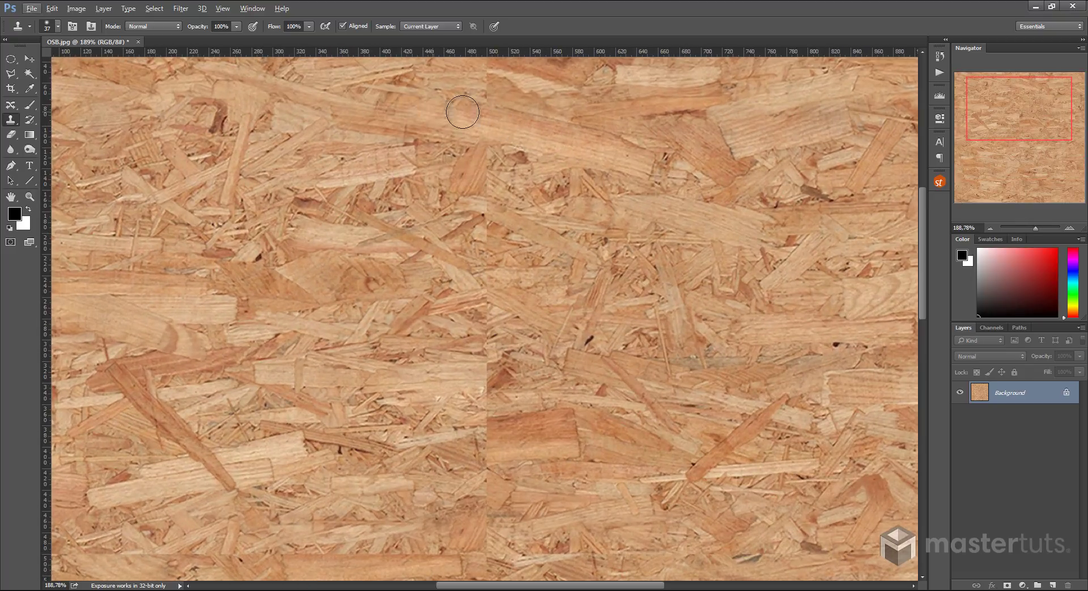
pyautogui.moveTo(437, 121)
pyautogui.mouseDown()
pyautogui.moveTo(491, 122)
pyautogui.moveTo(469, 122)
pyautogui.moveTo(512, 128)
pyautogui.moveTo(448, 125)
pyautogui.moveTo(626, 161)
pyautogui.moveTo(508, 138)
pyautogui.moveTo(617, 147)
pyautogui.moveTo(430, 125)
pyautogui.moveTo(533, 130)
pyautogui.moveTo(544, 141)
pyautogui.moveTo(443, 127)
pyautogui.moveTo(558, 137)
pyautogui.mouseUp()
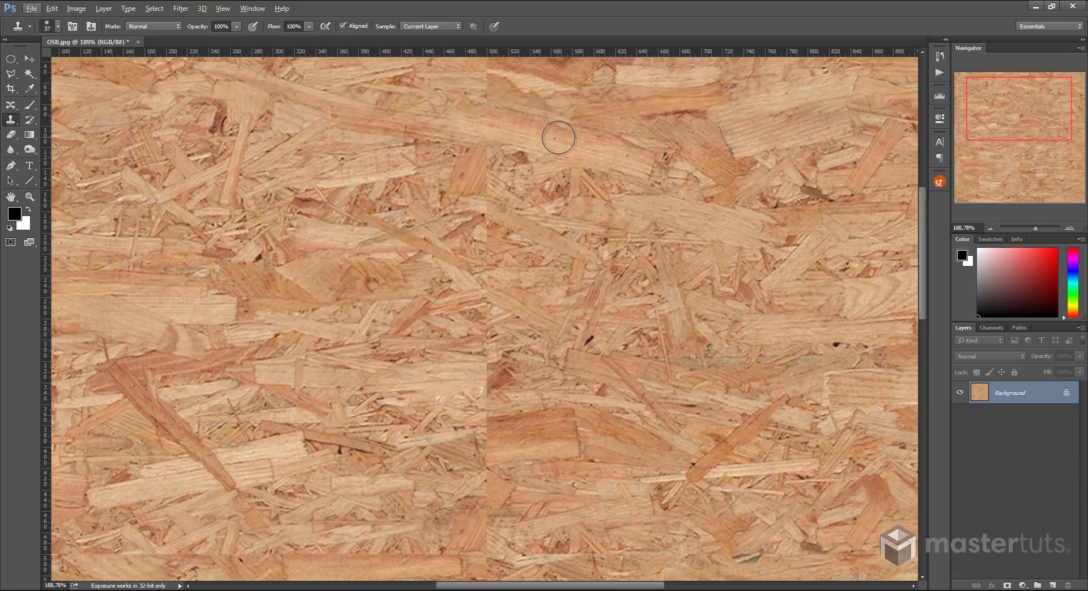
# Clone wood strands sampled from the left half over the central seam directly above and along the long plank
pyautogui.scroll(3, 558, 138)
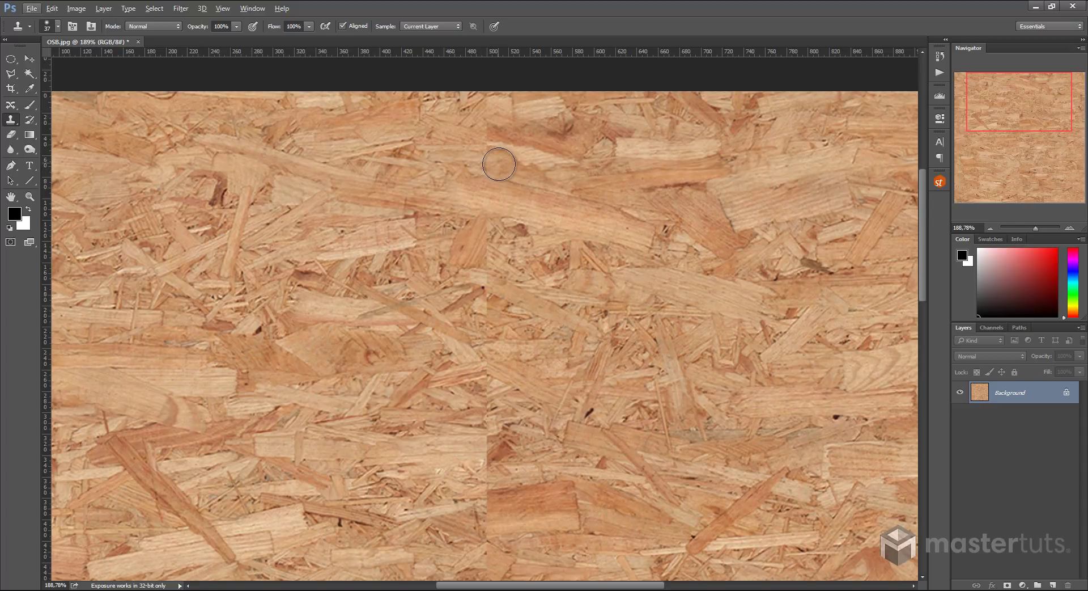
pyautogui.keyDown('alt'); pyautogui.click(350, 348); pyautogui.keyUp('alt')
pyautogui.moveTo(497, 174)
pyautogui.mouseDown()
pyautogui.moveTo(492, 160)
pyautogui.moveTo(474, 161)
pyautogui.mouseUp()
pyautogui.keyDown('alt'); pyautogui.click(383, 299); pyautogui.keyUp('alt')
pyautogui.moveTo(471, 206)
pyautogui.mouseDown()
pyautogui.moveTo(501, 198)
pyautogui.moveTo(488, 211)
pyautogui.moveTo(463, 205)
pyautogui.moveTo(461, 225)
pyautogui.moveTo(444, 236)
pyautogui.moveTo(473, 229)
pyautogui.mouseUp()
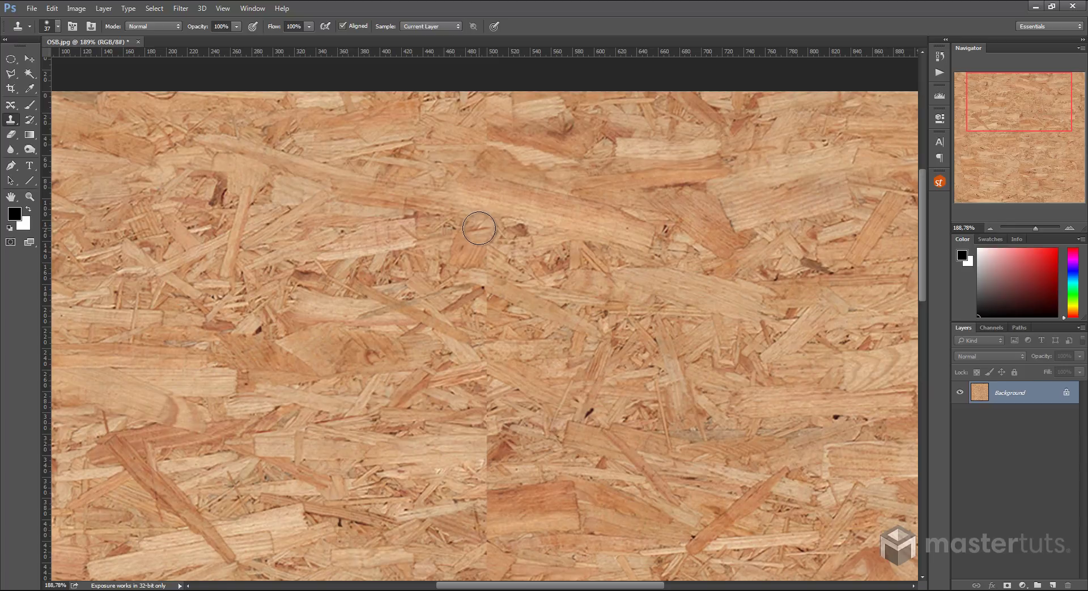
pyautogui.moveTo(479, 228)
pyautogui.mouseDown()
pyautogui.moveTo(499, 163)
pyautogui.moveTo(485, 162)
pyautogui.moveTo(500, 187)
pyautogui.moveTo(578, 203)
pyautogui.moveTo(533, 185)
pyautogui.moveTo(540, 174)
pyautogui.moveTo(572, 183)
pyautogui.moveTo(554, 214)
pyautogui.mouseUp()
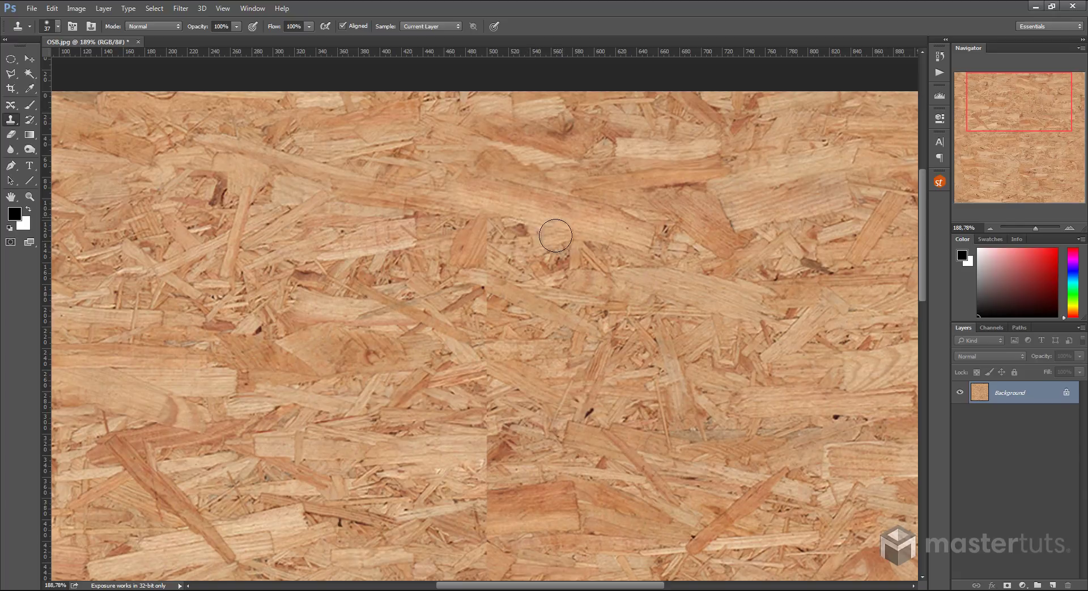
# Retouch the rest of the central seam below the long plank with cloned wood strands from nearby areas
pyautogui.press('alt')
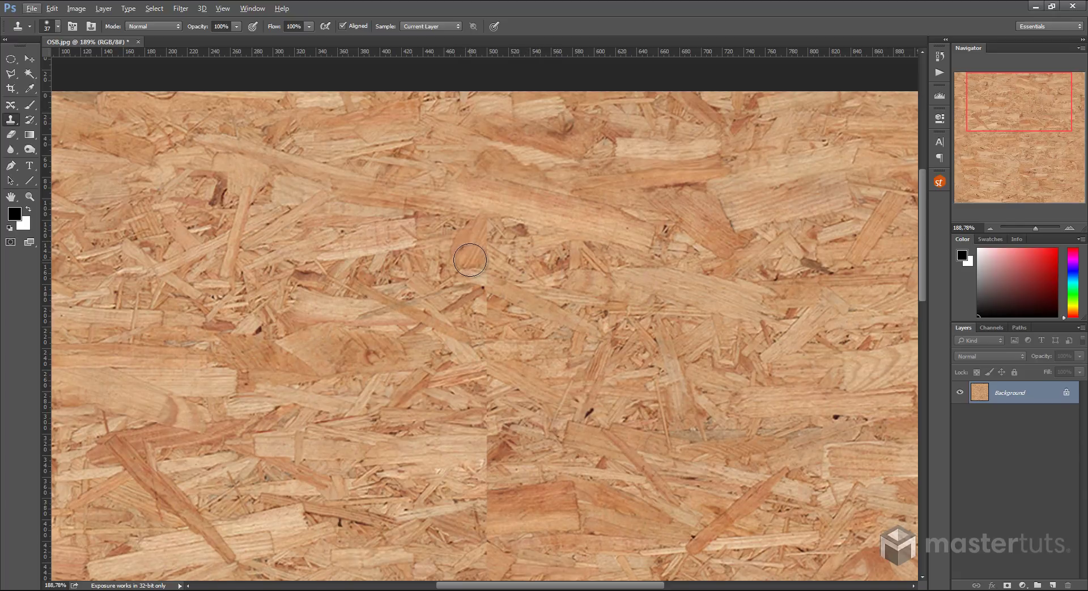
pyautogui.moveTo(470, 260); pyautogui.dragTo(466, 260)
pyautogui.keyDown('alt'); pyautogui.click(465, 262); pyautogui.keyUp('alt')
pyautogui.moveTo(461, 274)
pyautogui.mouseDown()
pyautogui.moveTo(476, 268)
pyautogui.moveTo(480, 245)
pyautogui.mouseUp()
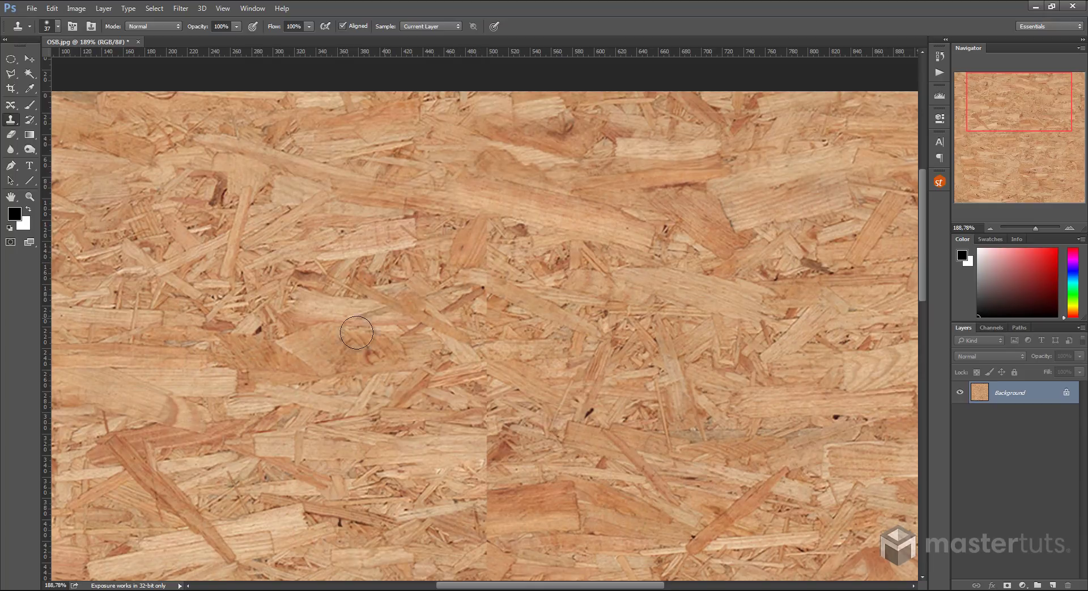
pyautogui.keyDown('alt'); pyautogui.click(170, 426); pyautogui.keyUp('alt')
pyautogui.moveTo(437, 349); pyautogui.dragTo(473, 339)
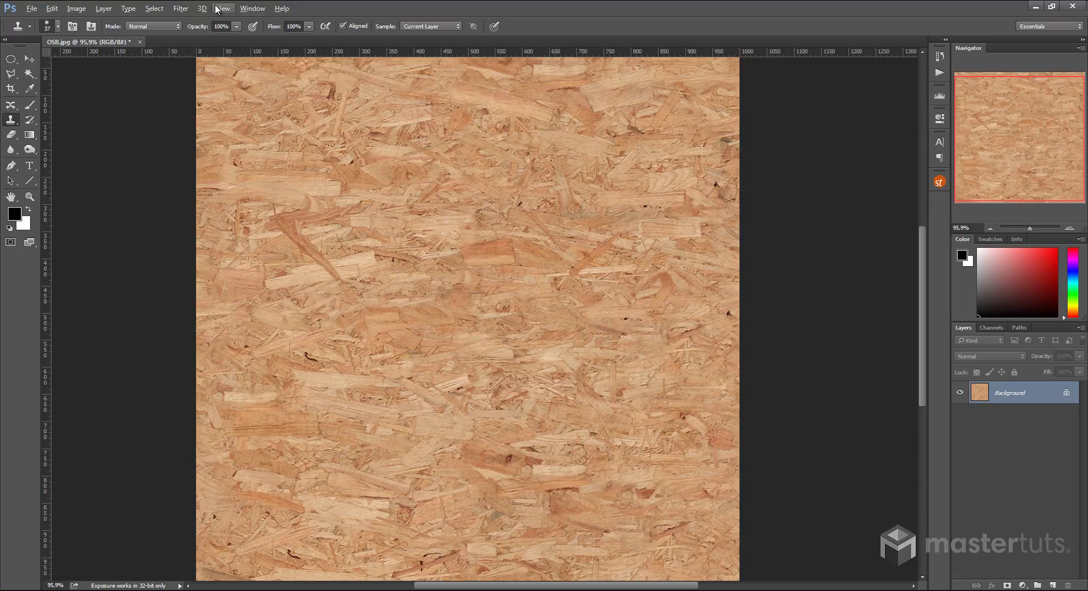
# Offset the texture by +500 px horizontally and -500 px vertically with wrap-around for the undefined areas
pyautogui.click(181, 8)
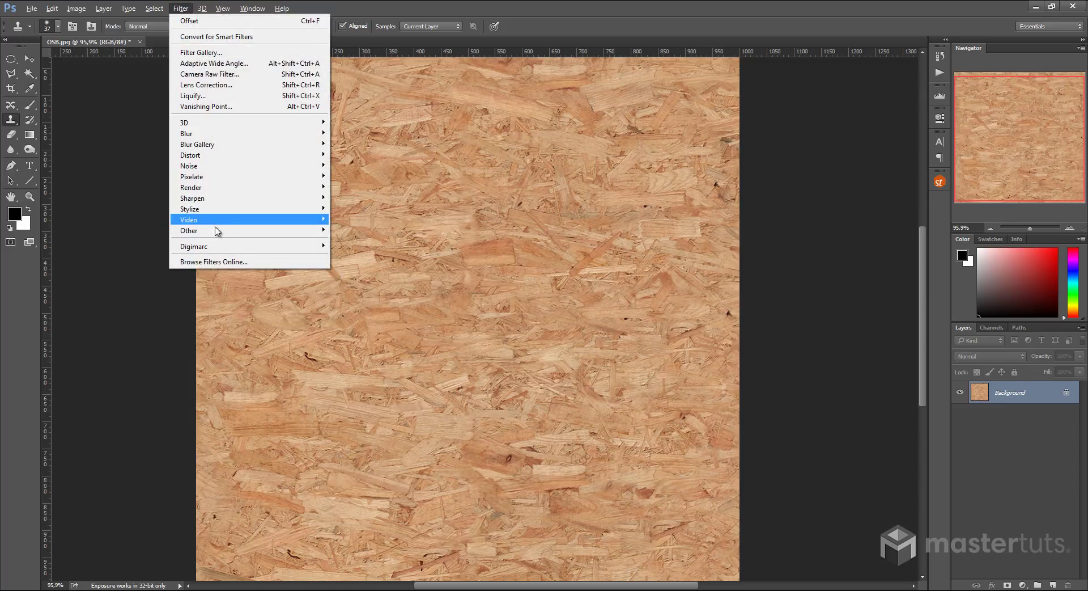
pyautogui.moveTo(219, 233)
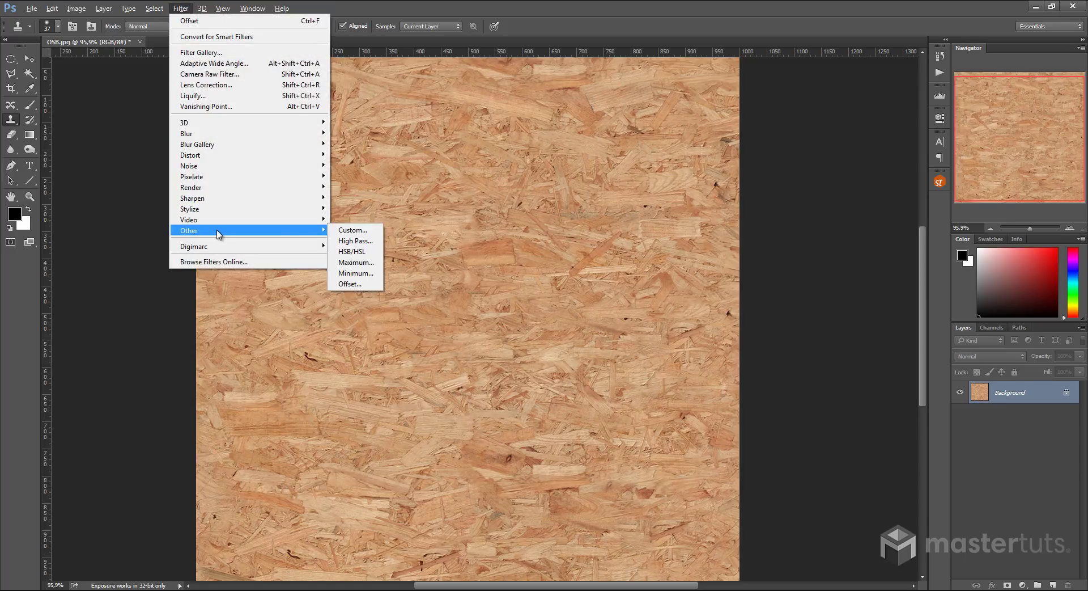
pyautogui.click(355, 284)
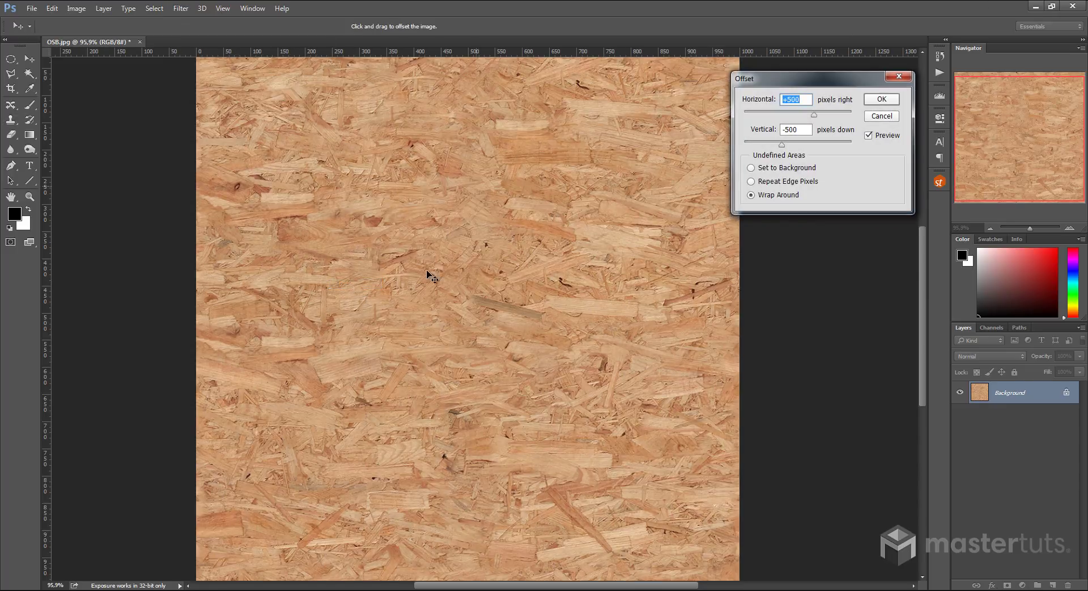
pyautogui.click(882, 99)
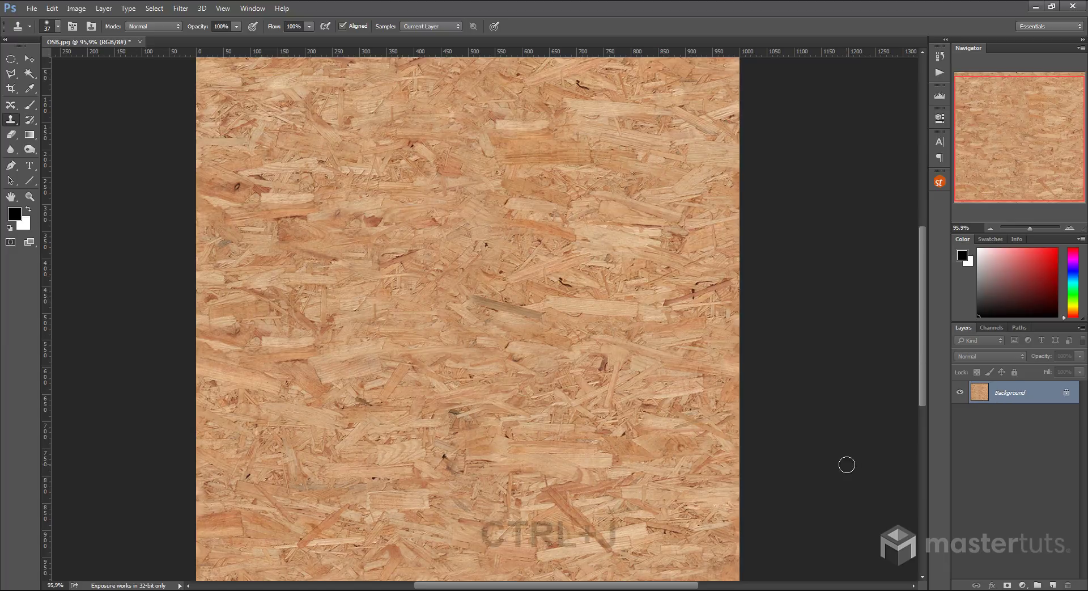
# Duplicate the Background layer and desaturate the copy
pyautogui.hotkey('ctrl', 'j')
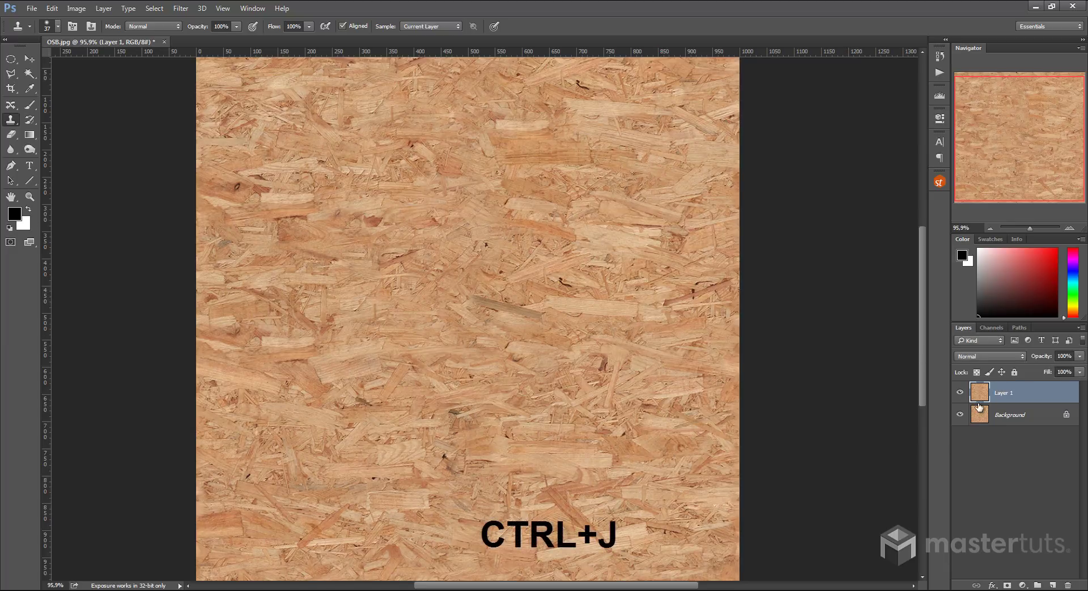
pyautogui.click(83, 9)
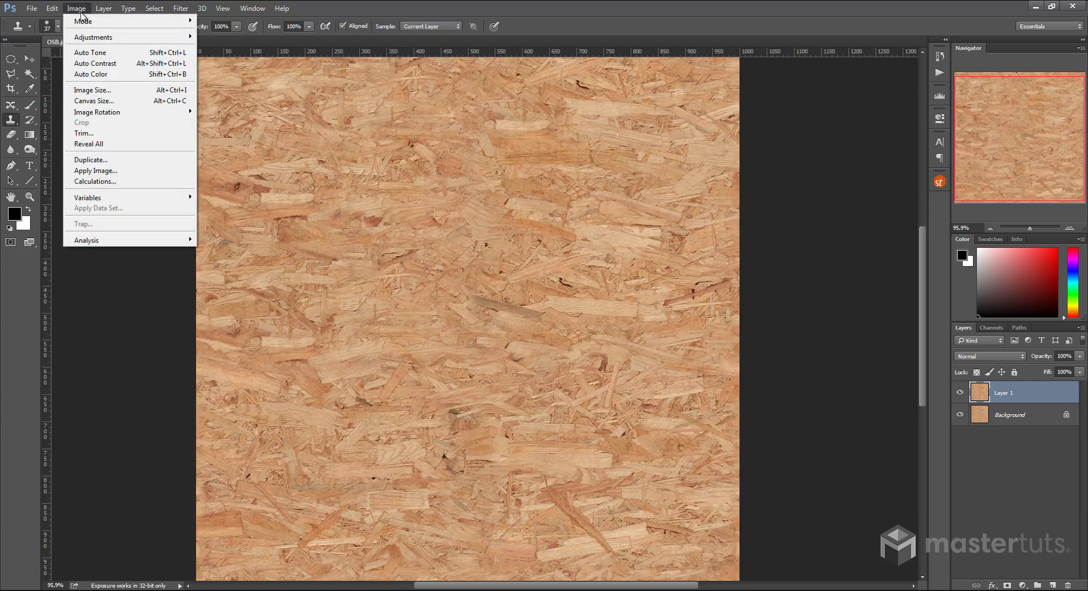
pyautogui.moveTo(99, 39)
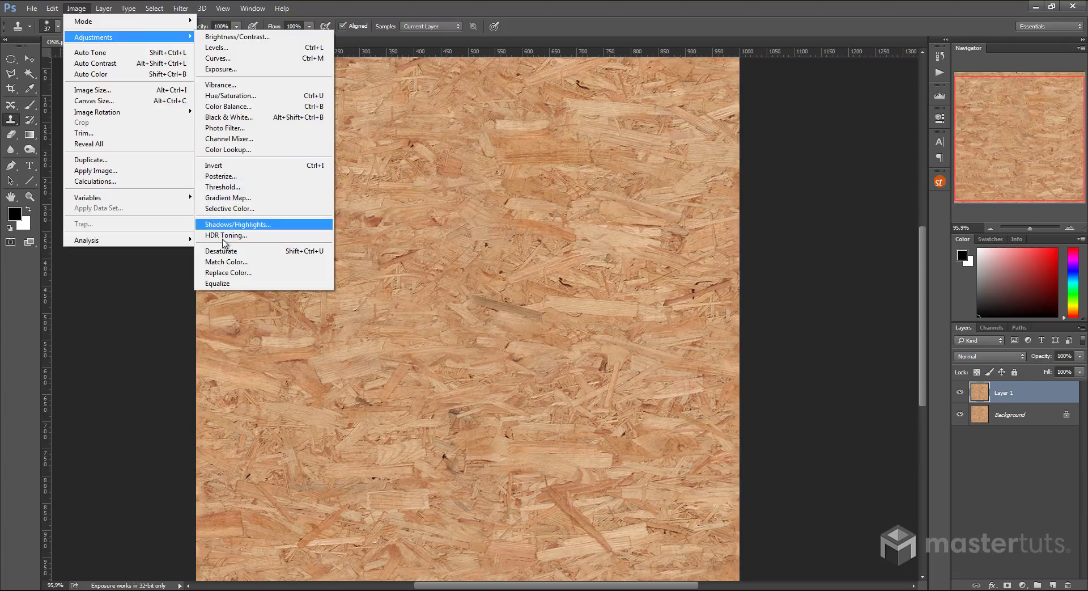
pyautogui.click(224, 258)
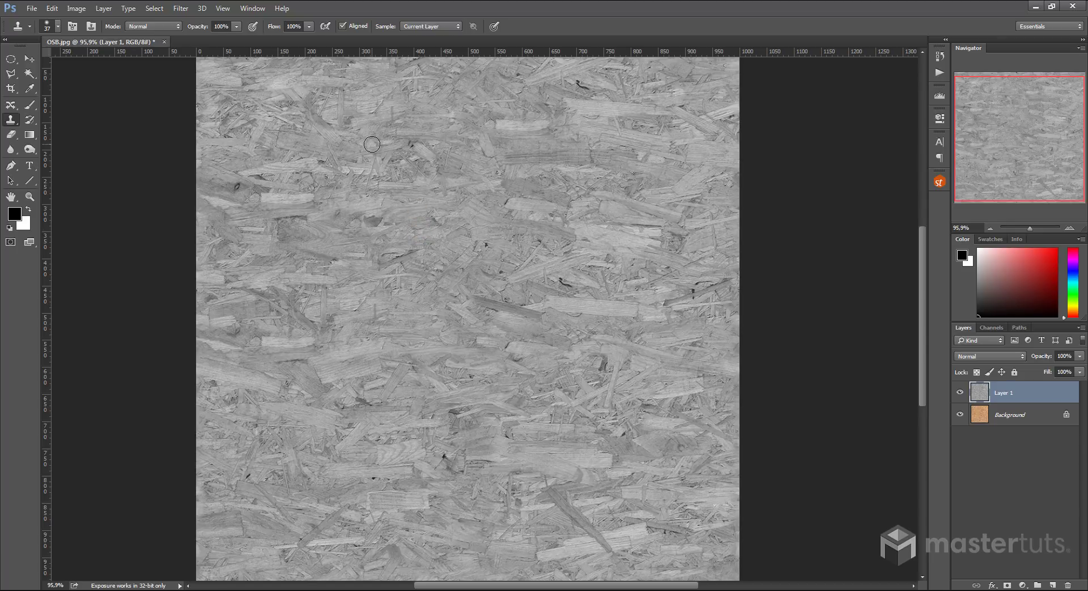
# Increase the grayscale layer's contrast with Levels, setting the input levels to 58, 0.80 and 187
pyautogui.click(81, 9)
pyautogui.moveTo(92, 43)
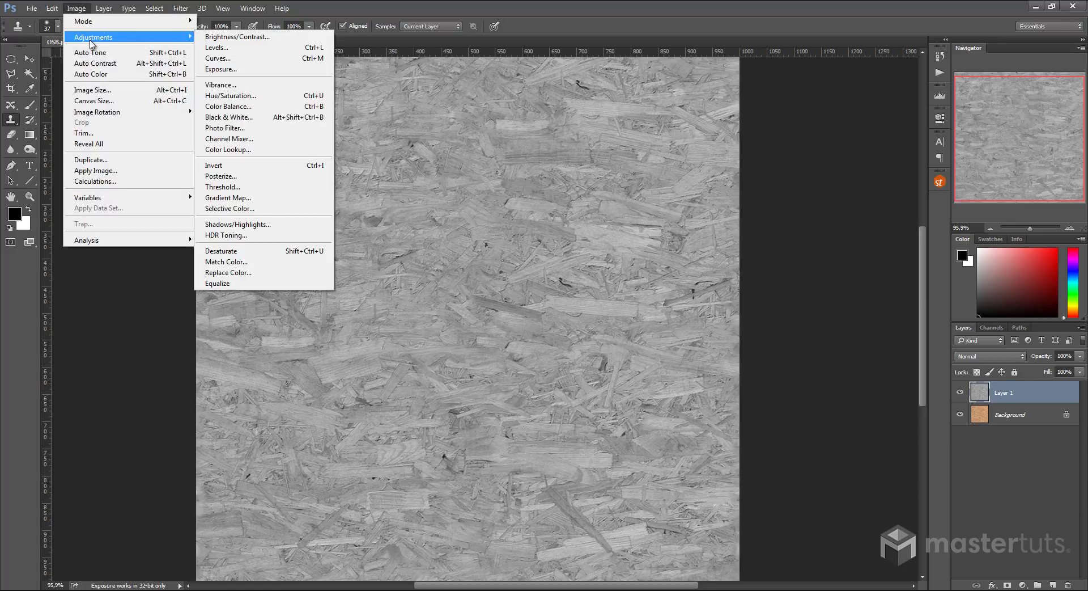
pyautogui.click(248, 49)
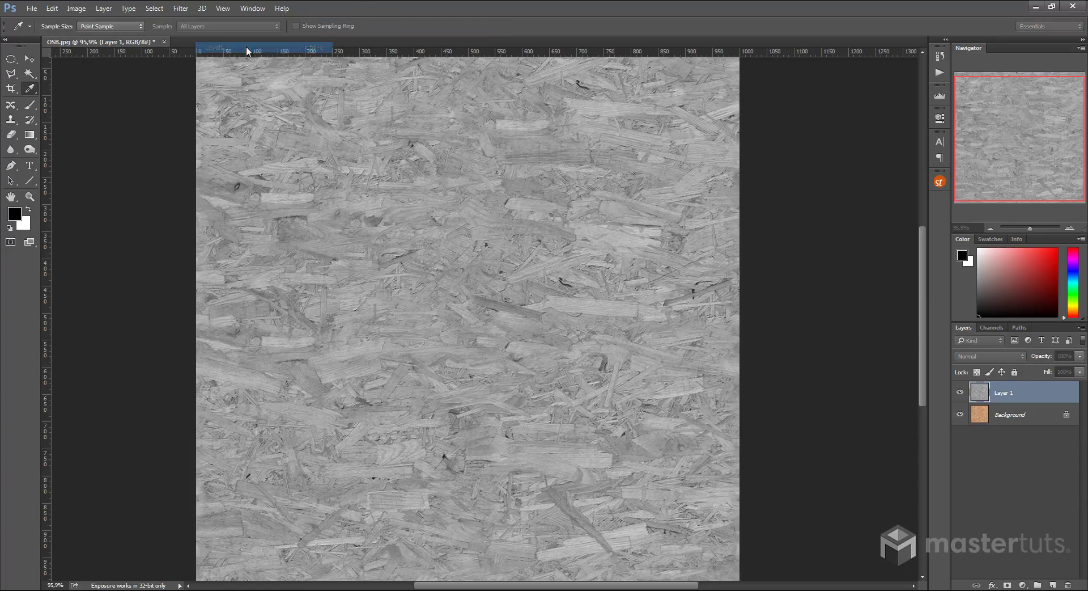
pyautogui.moveTo(711, 258); pyautogui.dragTo(743, 260)
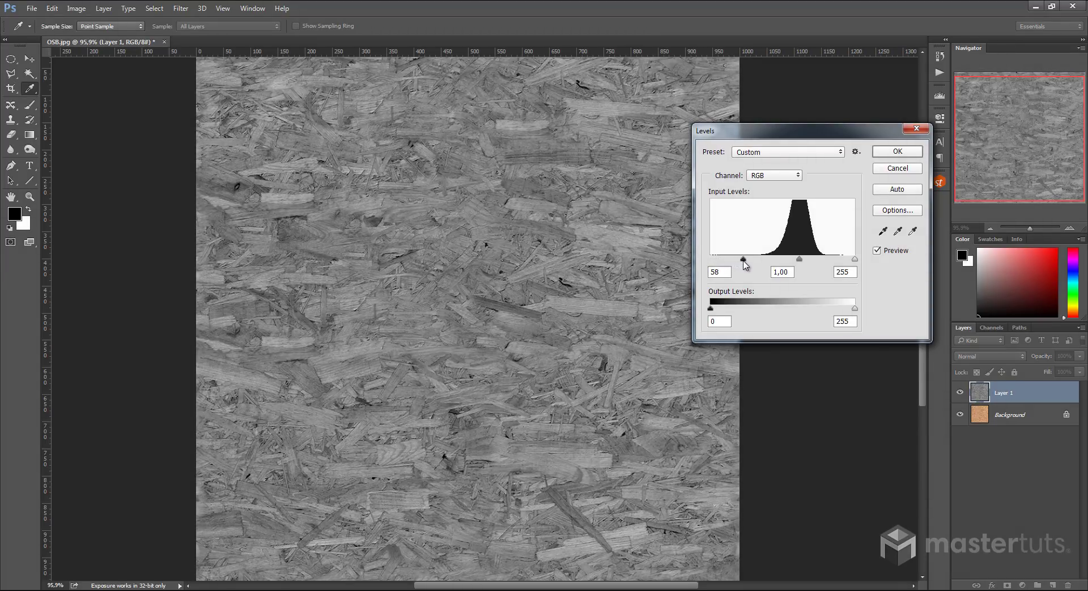
pyautogui.moveTo(854, 259); pyautogui.dragTo(799, 263)
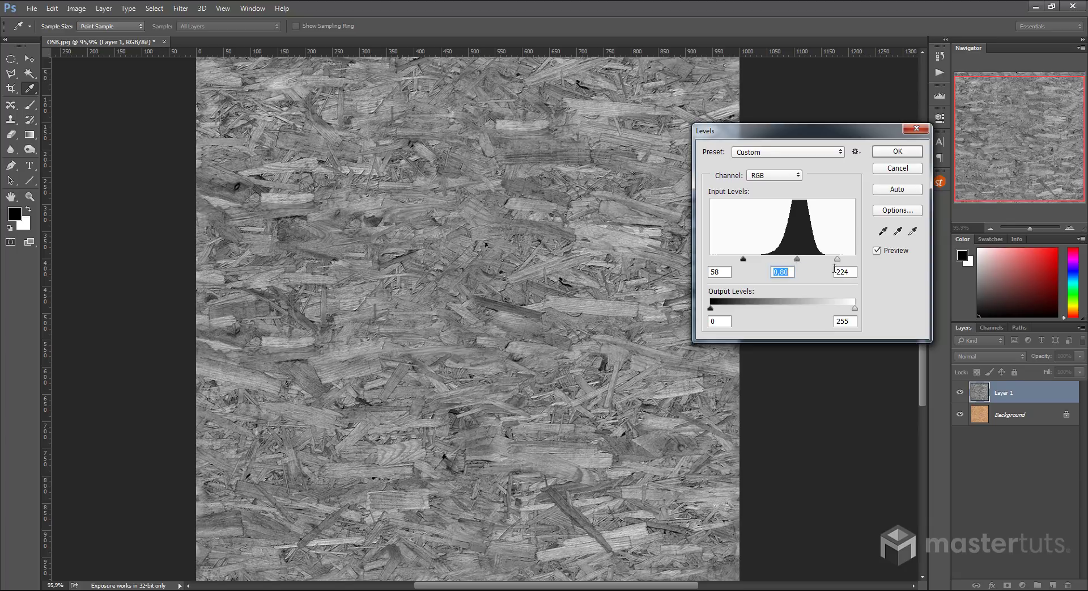
pyautogui.moveTo(837, 262); pyautogui.dragTo(816, 262)
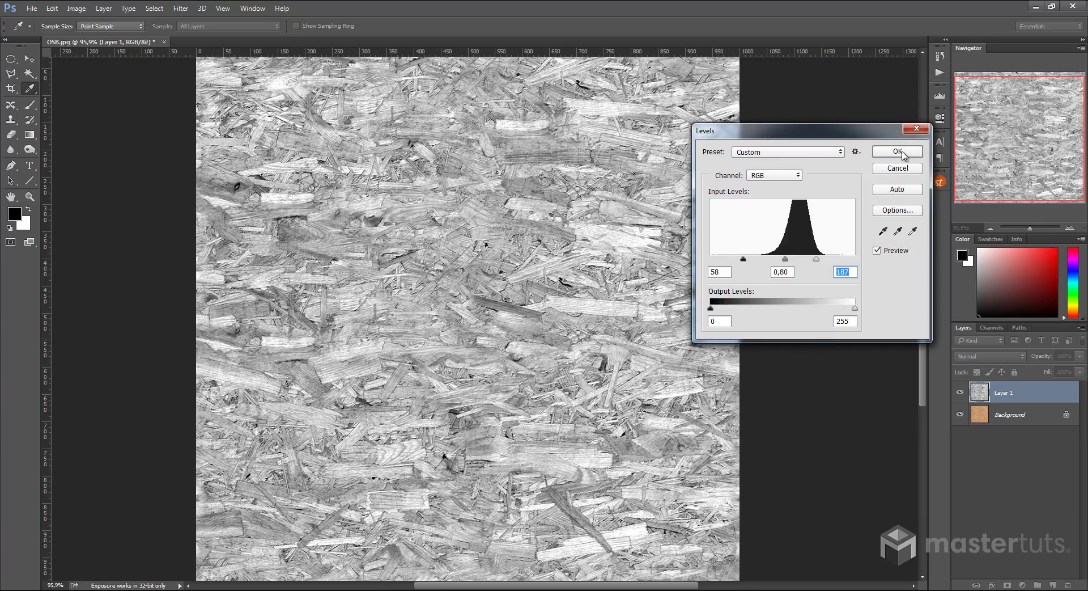
pyautogui.click(898, 151)
pyautogui.press('s')
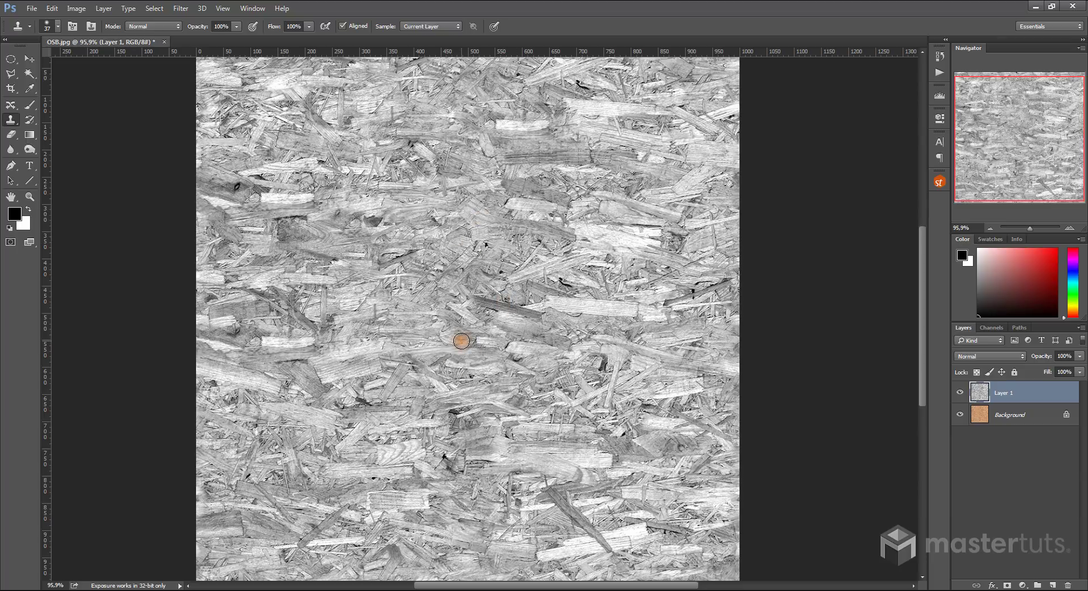
# Hide the grayscale layer and save the color texture as the PNG file OSB_d.png in the maps folder
pyautogui.click(960, 392)
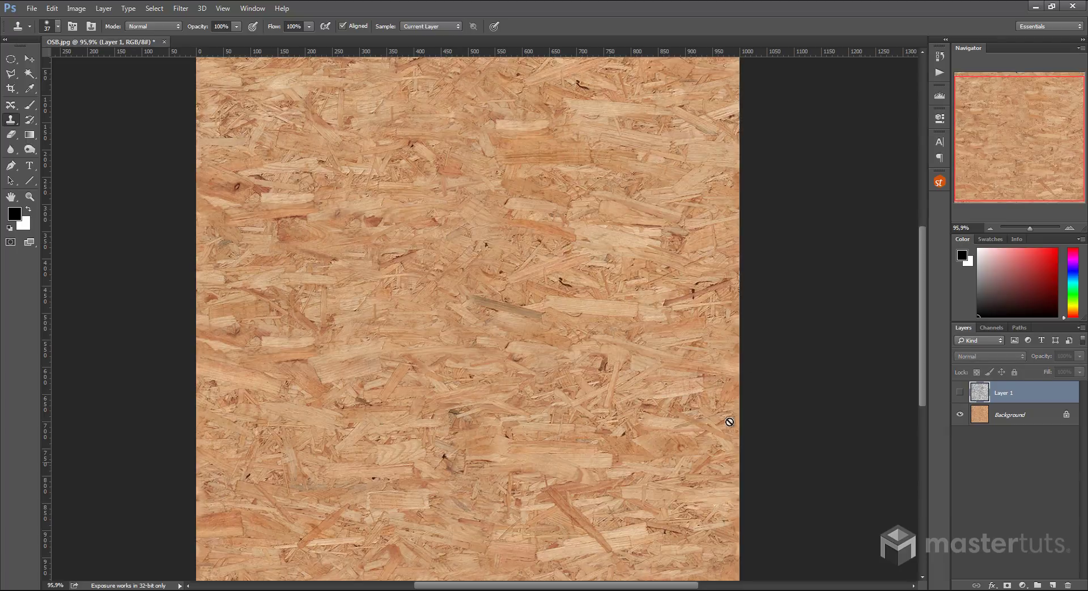
pyautogui.click(32, 8)
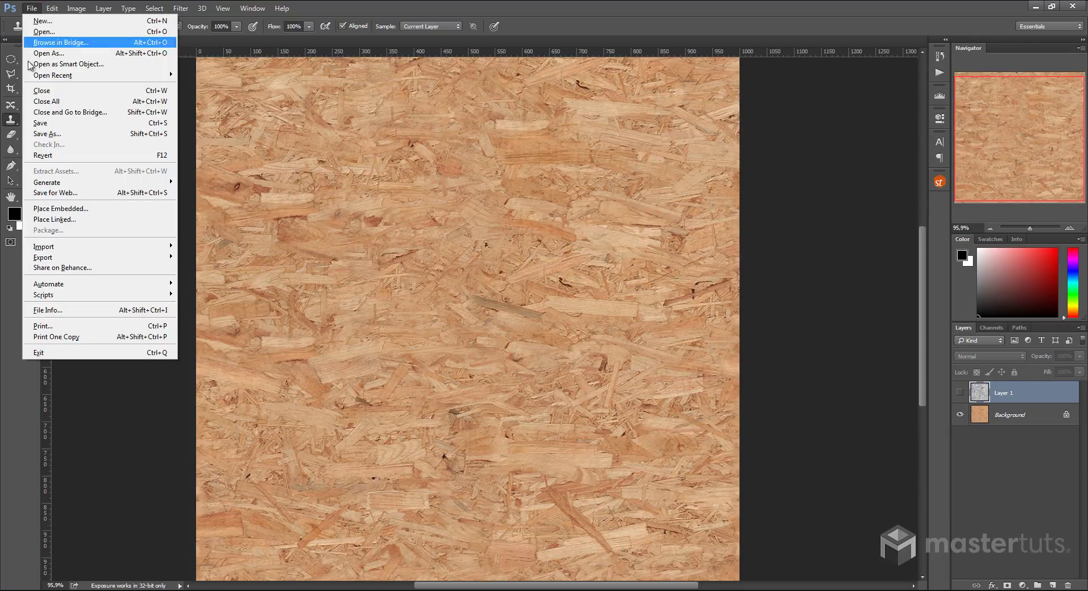
pyautogui.click(45, 134)
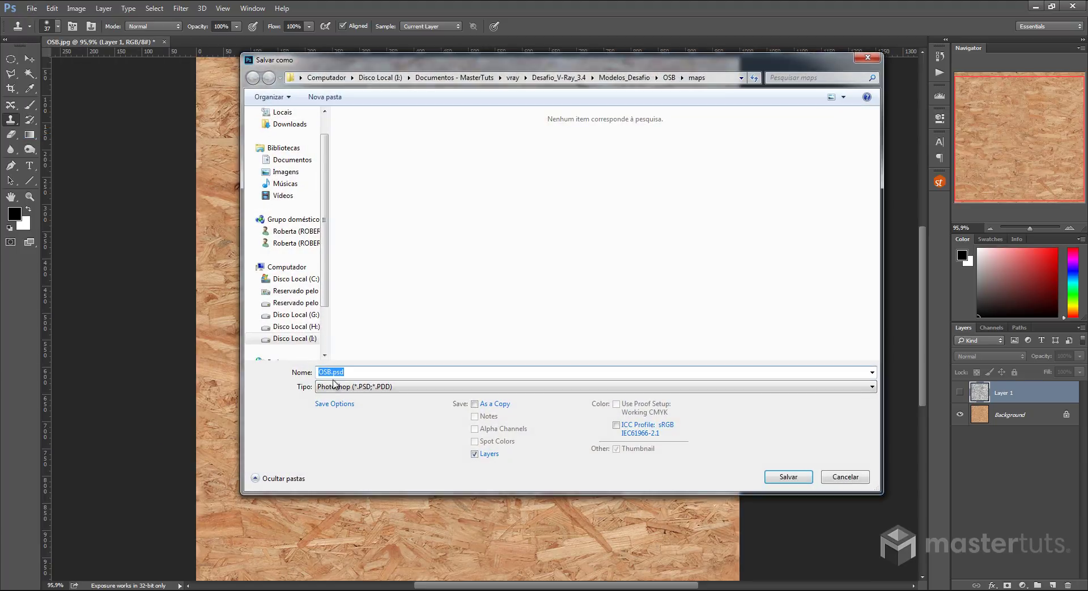
pyautogui.click(375, 388)
pyautogui.click(340, 538)
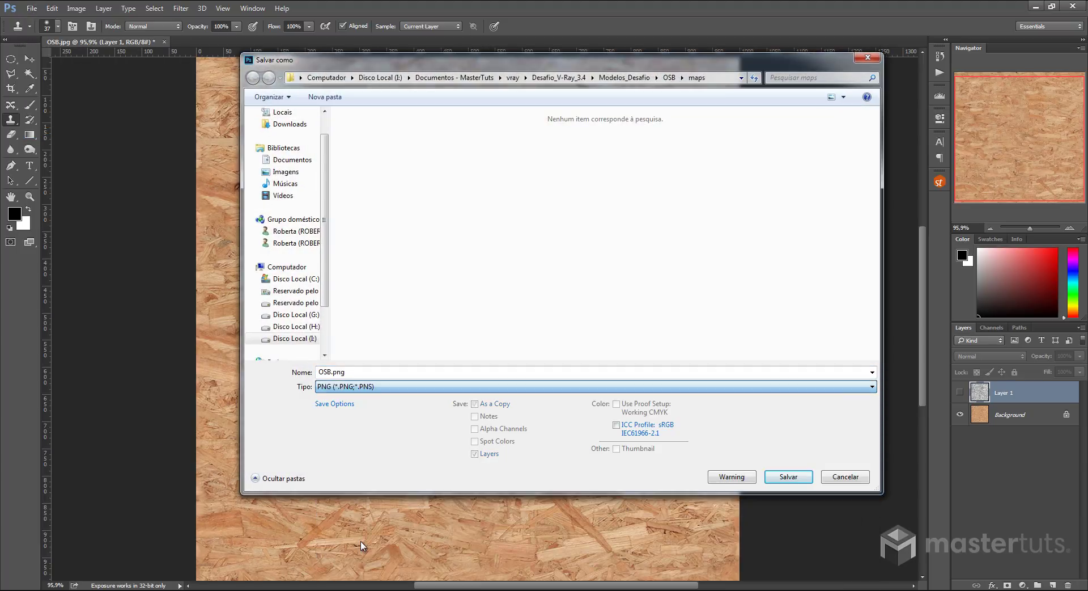
pyautogui.doubleClick(331, 372)
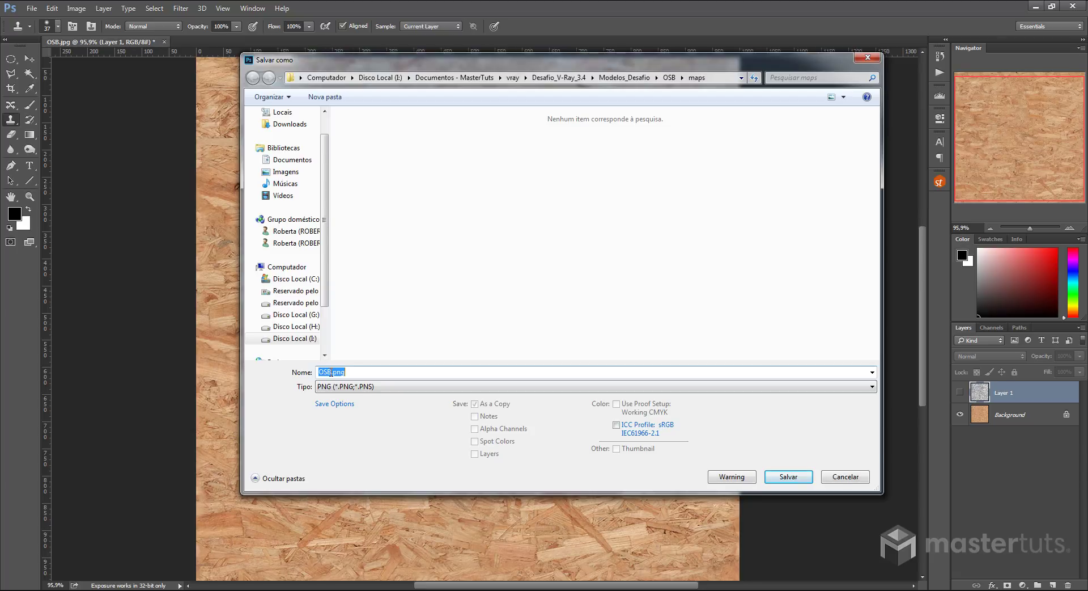
pyautogui.click(331, 372)
pyautogui.click(805, 479)
pyautogui.click(577, 189)
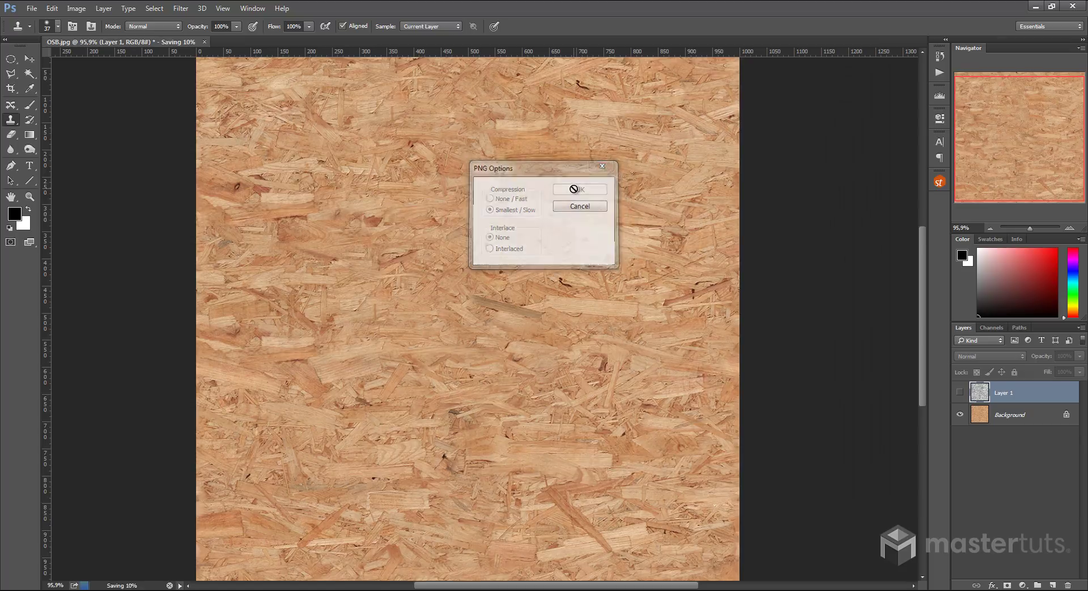
# Show the grayscale layer again and save it as the PNG file OSB_b.png in the maps folder
pyautogui.click(960, 391)
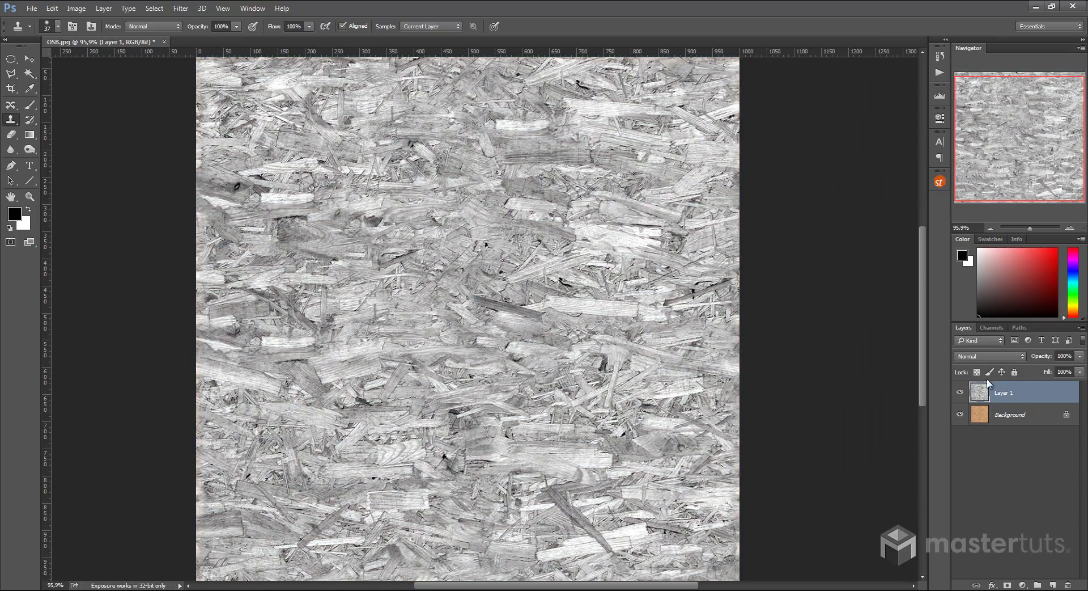
pyautogui.click(32, 8)
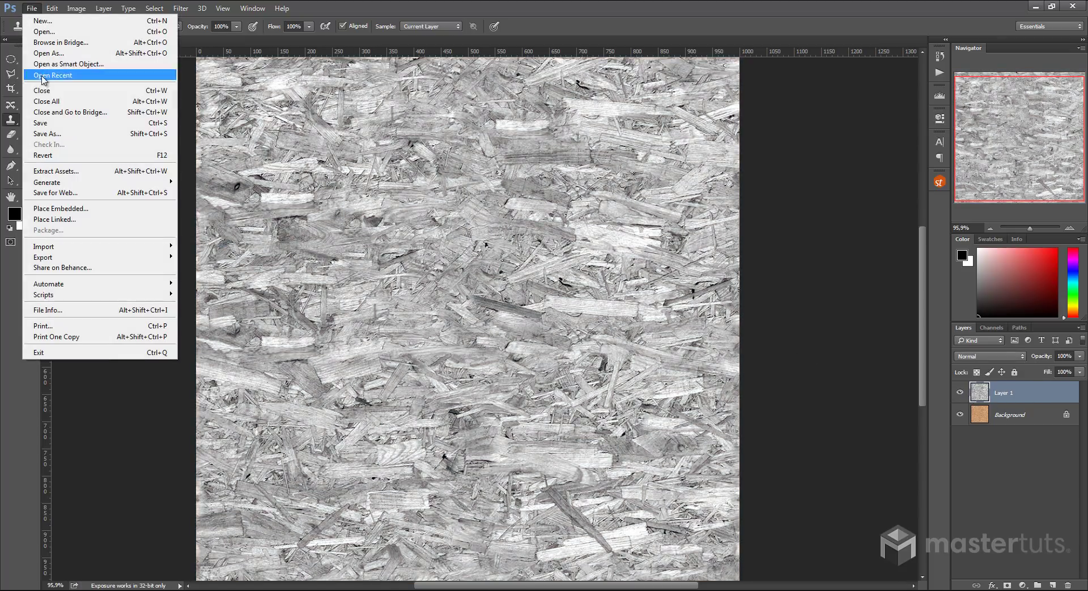
pyautogui.click(58, 133)
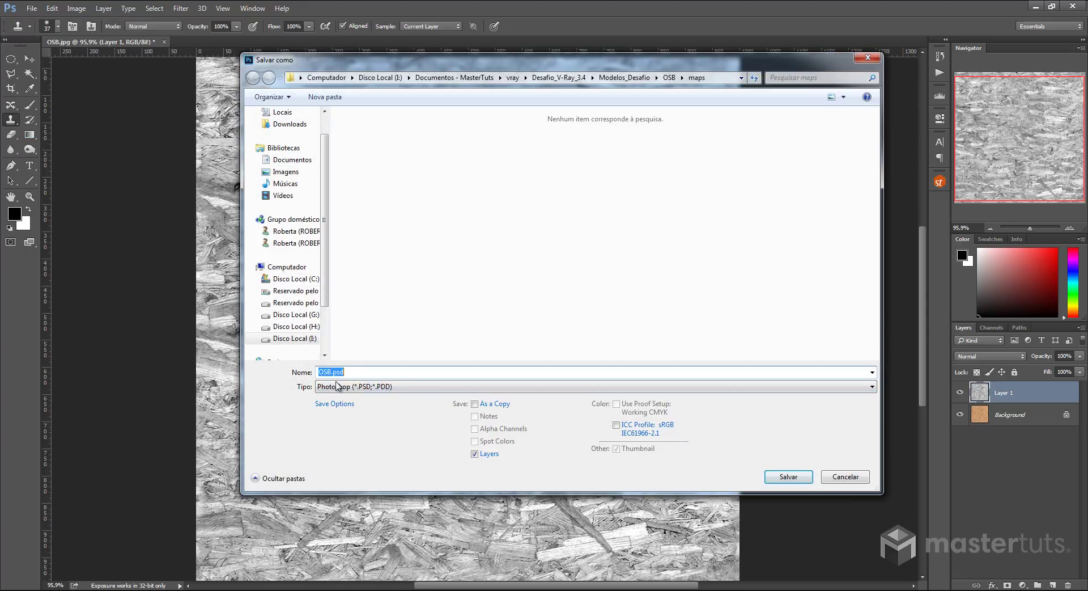
pyautogui.click(338, 386)
pyautogui.click(352, 542)
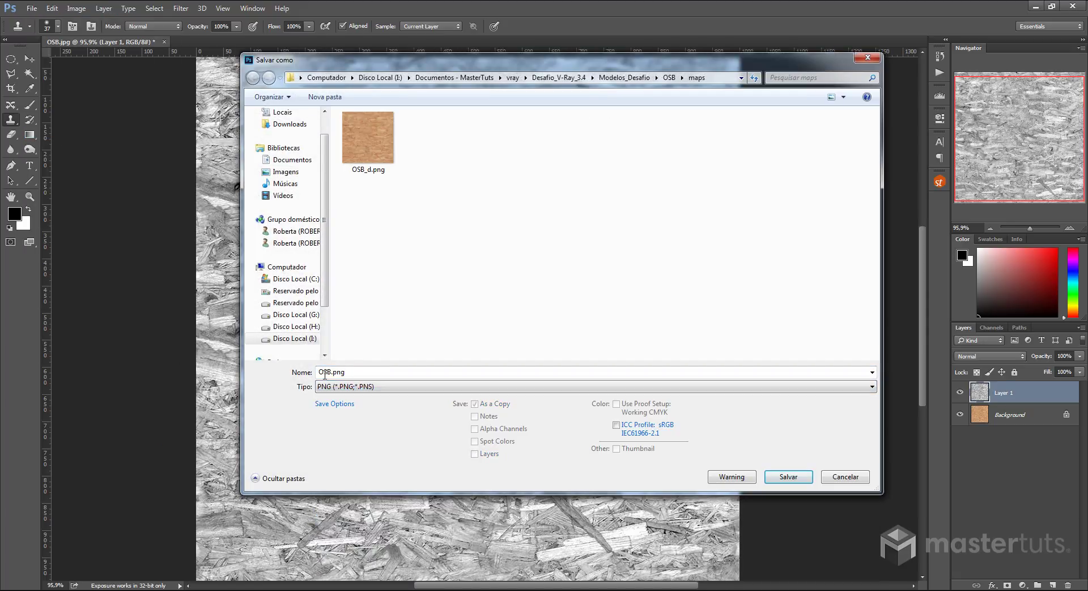
pyautogui.click(332, 373)
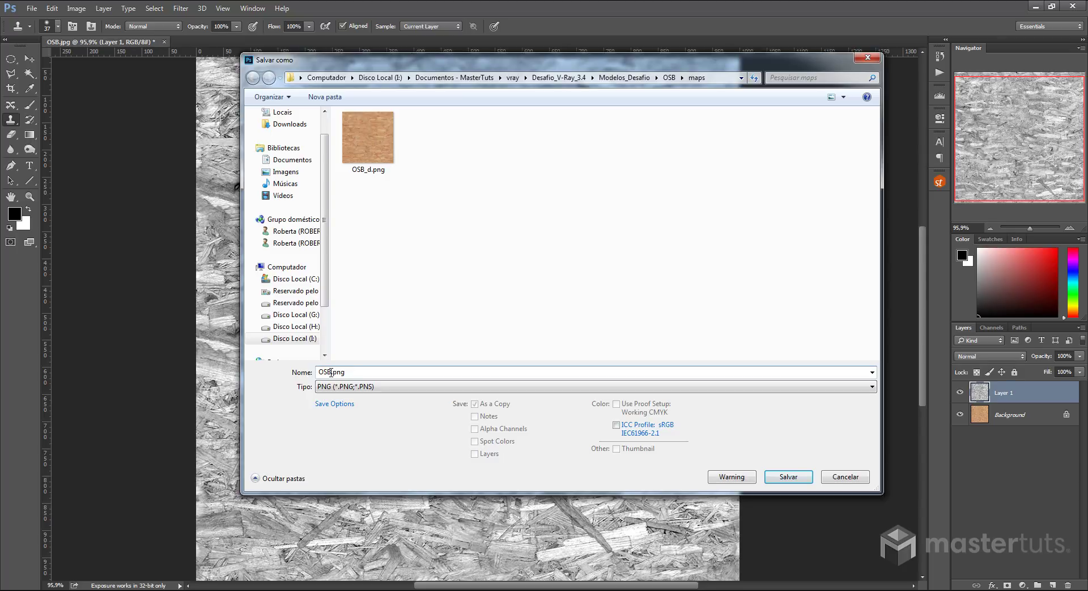
pyautogui.click(788, 477)
pyautogui.click(572, 189)
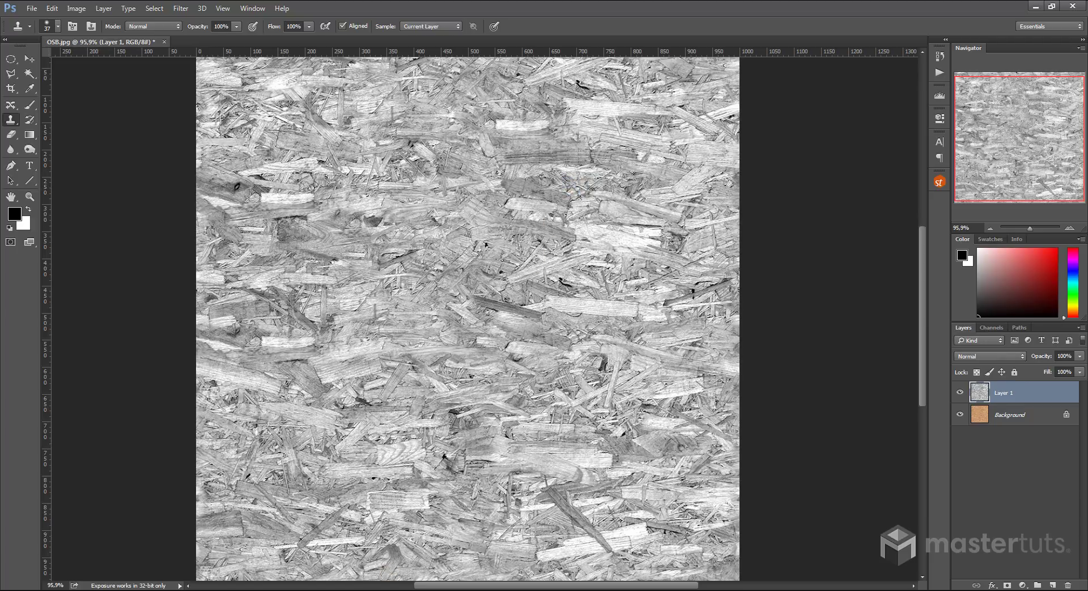
# Switch to the Cena_OSB scene in SketchUp and review the existing render in the V-Ray frame buffer
pyautogui.click(365, 565)
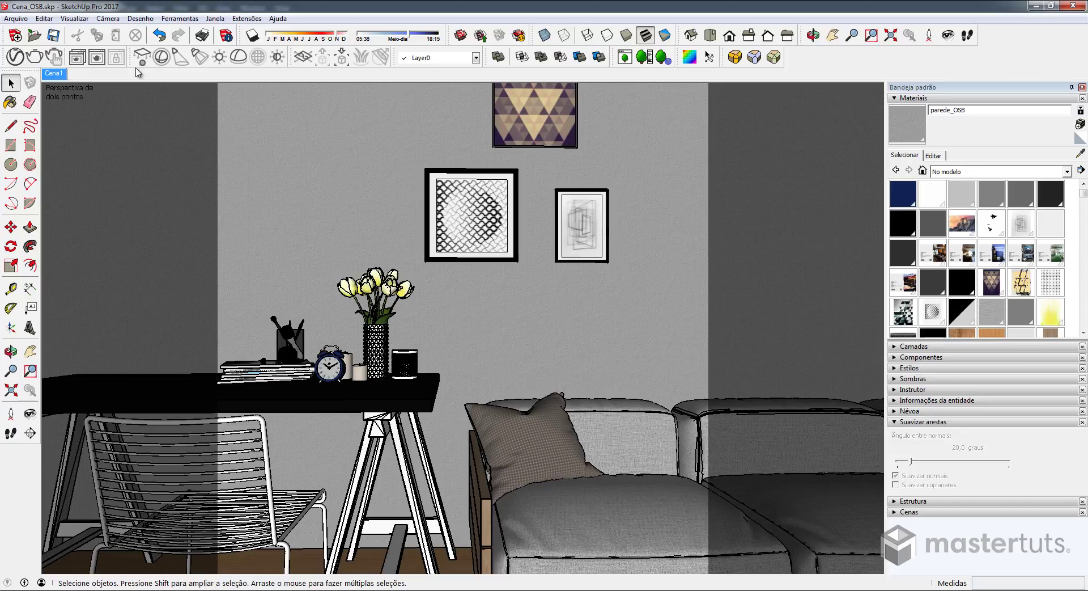
pyautogui.click(99, 59)
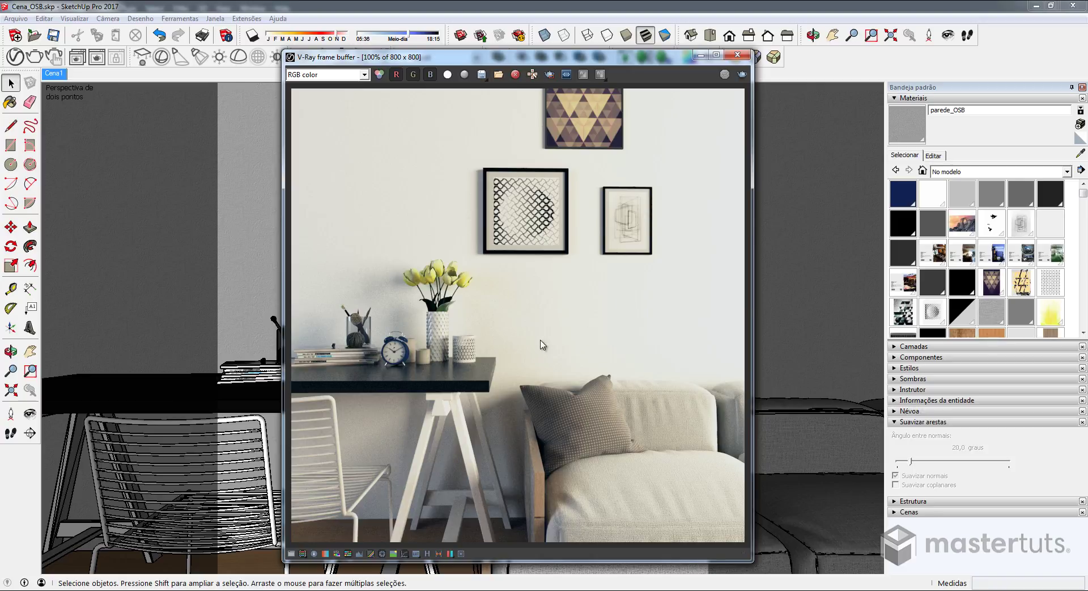
pyautogui.click(738, 54)
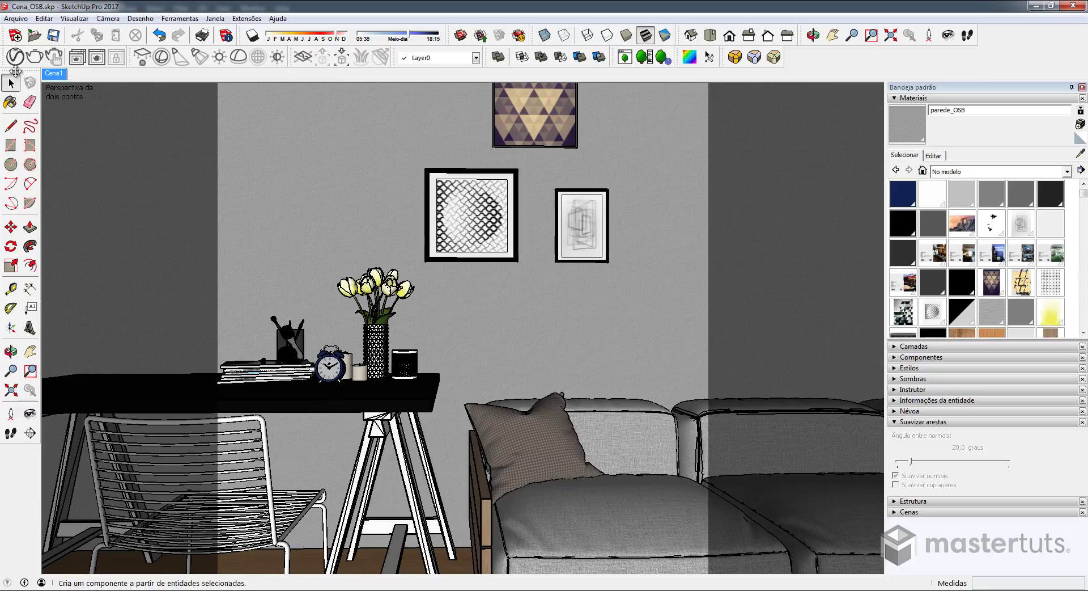
# Load OSB_d.png as the diffuse bitmap of the parede_OSB material in the V-Ray Asset Editor, and minimize the editor
pyautogui.click(15, 56)
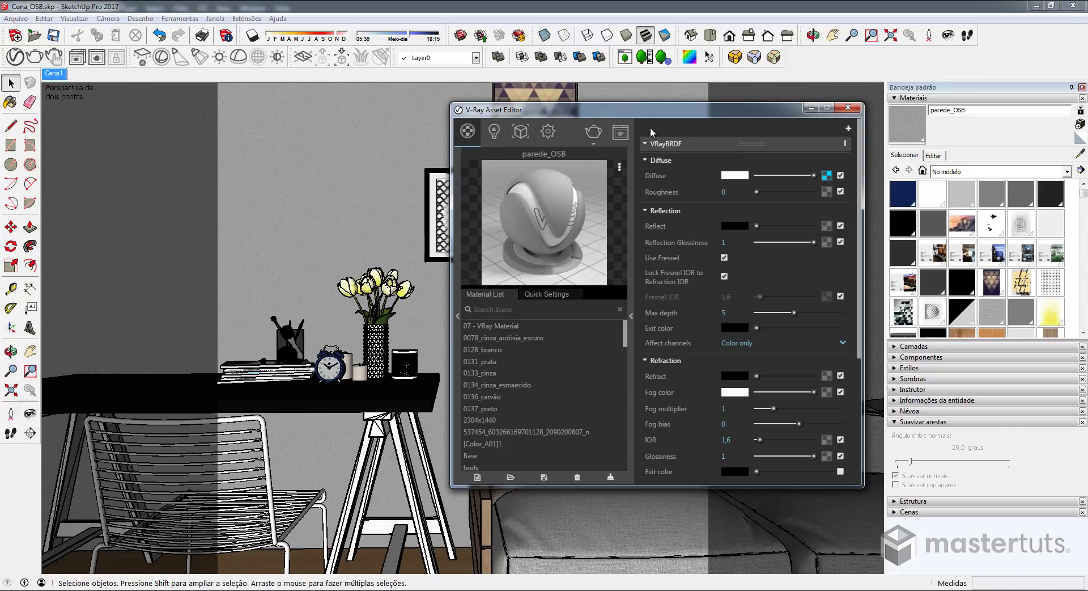
pyautogui.click(827, 175)
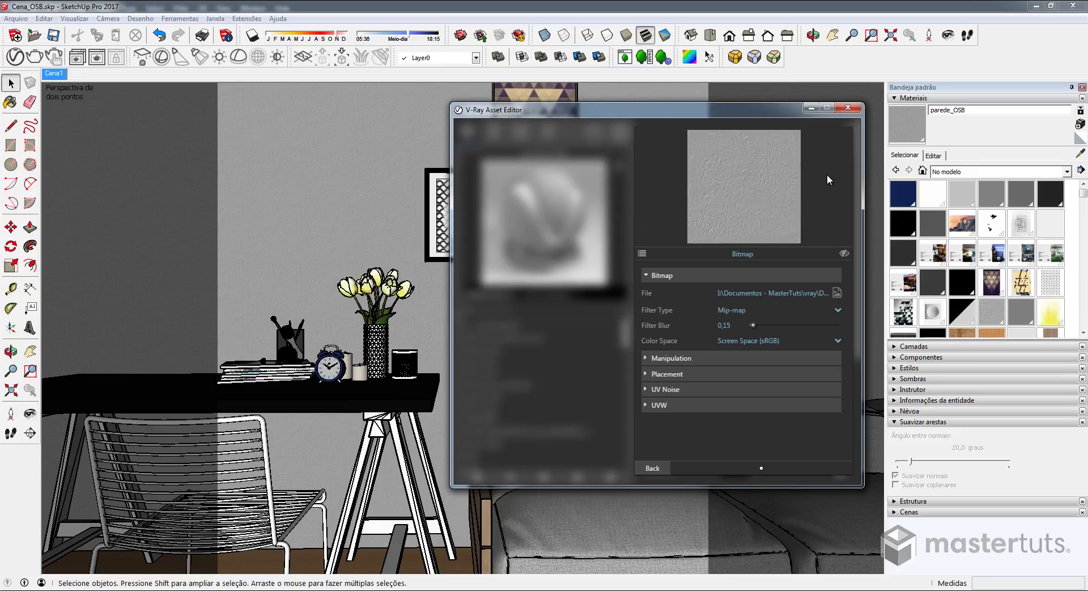
pyautogui.click(837, 294)
pyautogui.click(655, 271)
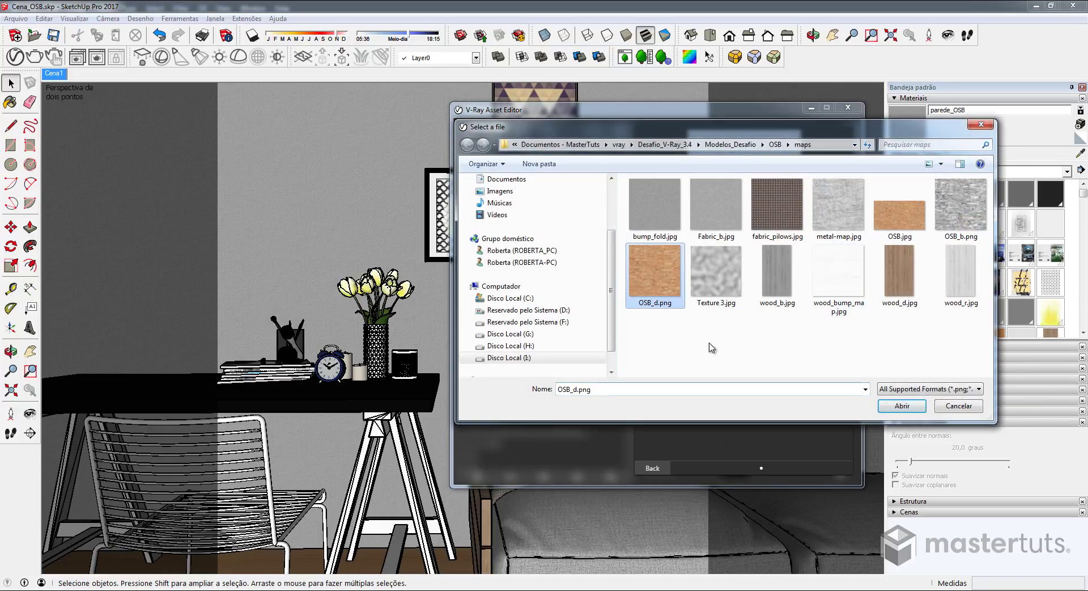
pyautogui.click(898, 406)
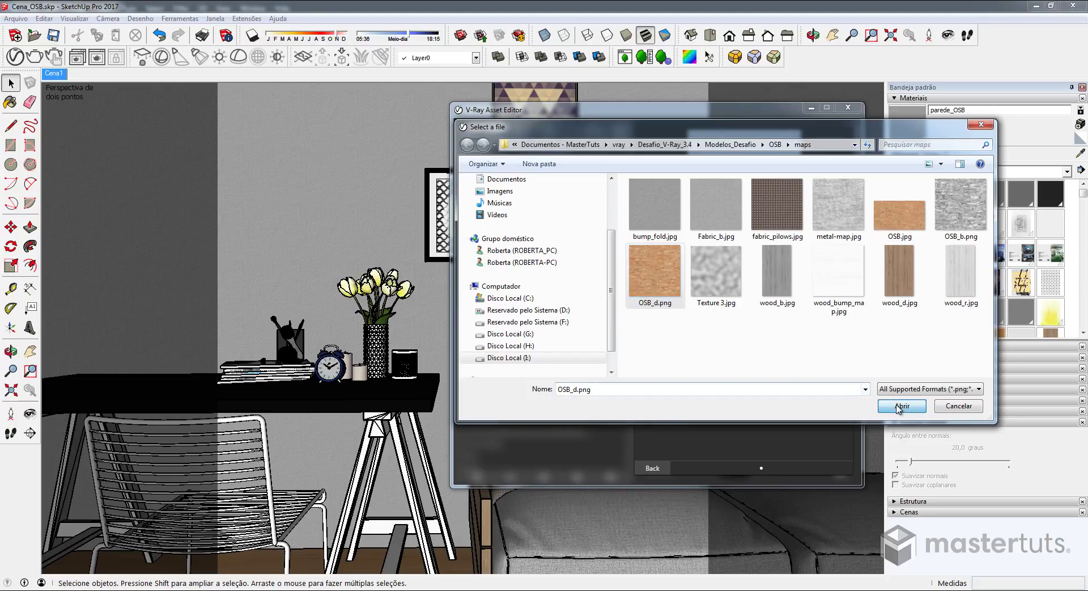
pyautogui.click(652, 469)
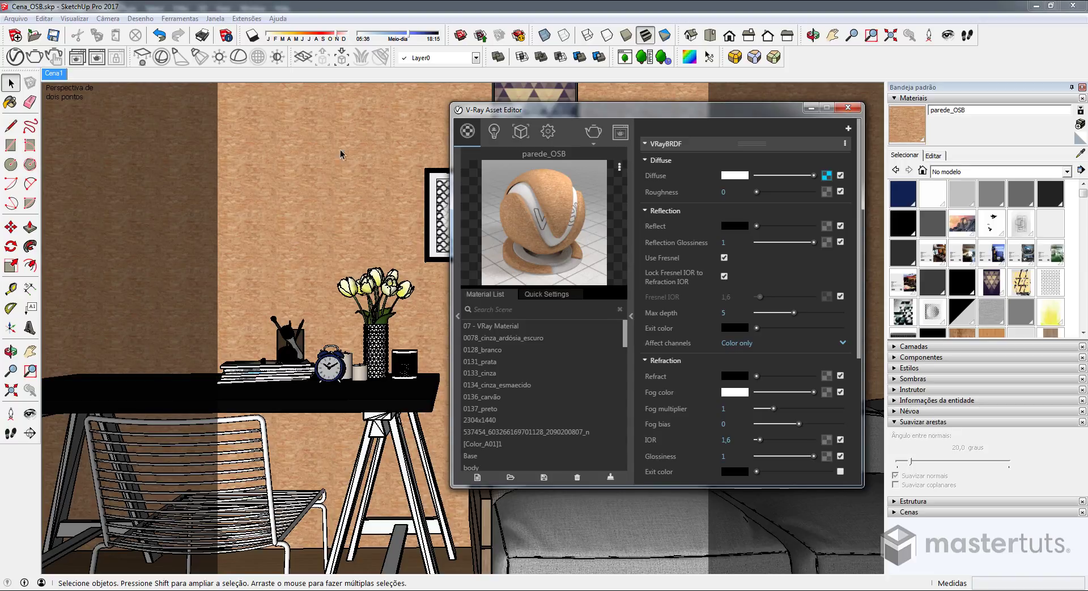
pyautogui.click(811, 107)
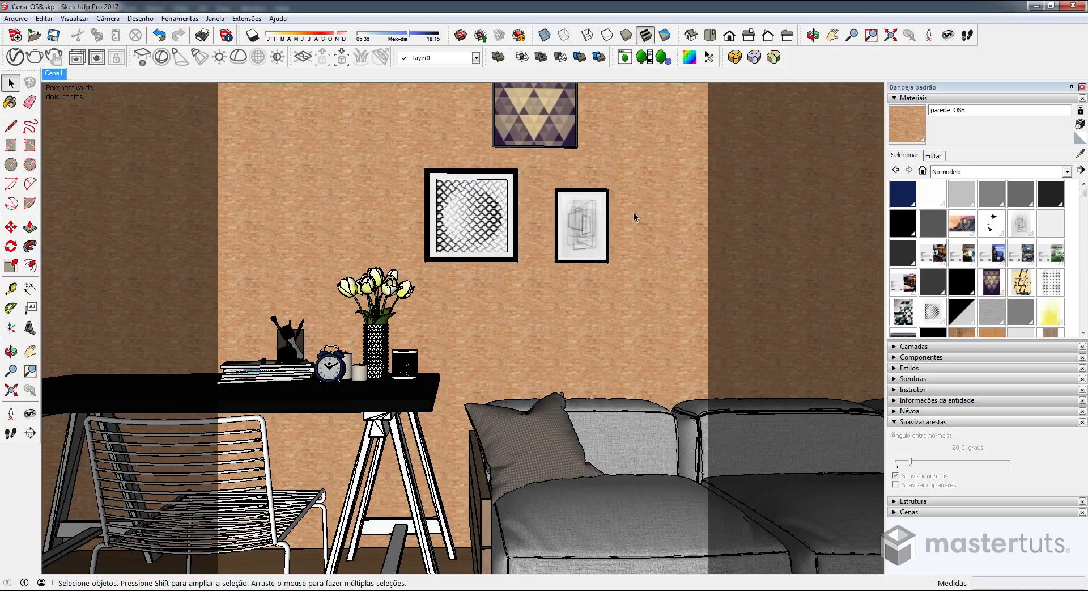
# Select the back wall face and set its OSB_d.png texture size to 1 m, then clear the selection
pyautogui.hotkey('ctrl', 'a')
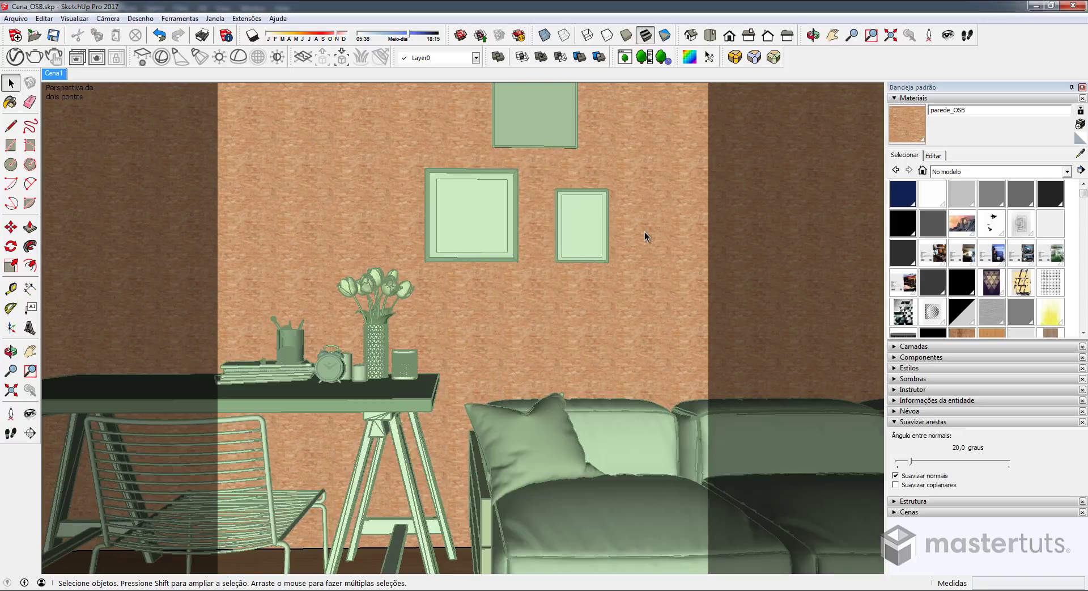
pyautogui.click(645, 232)
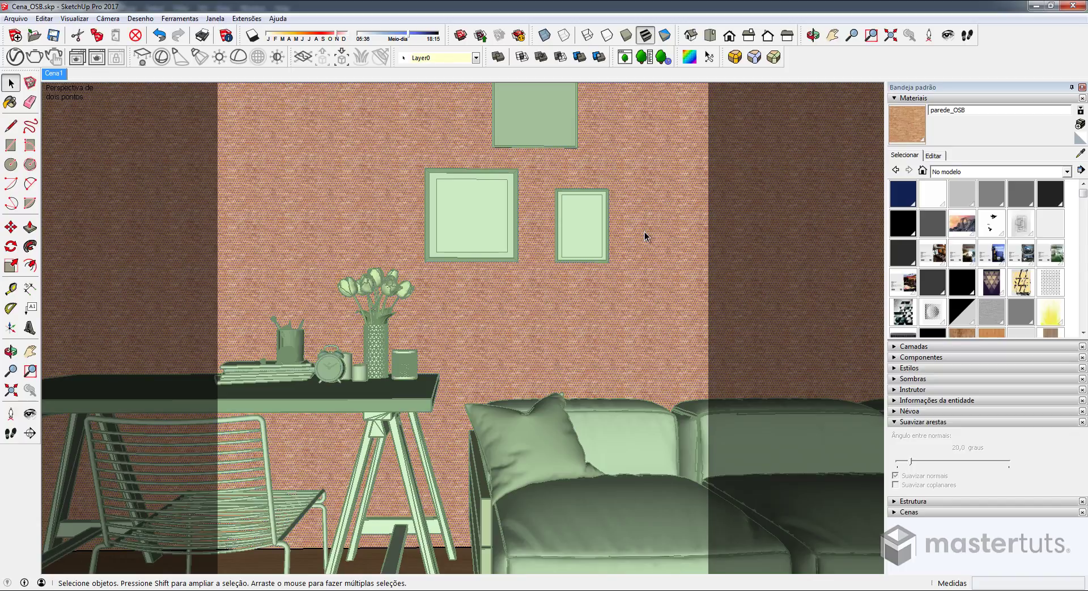
pyautogui.click(933, 155)
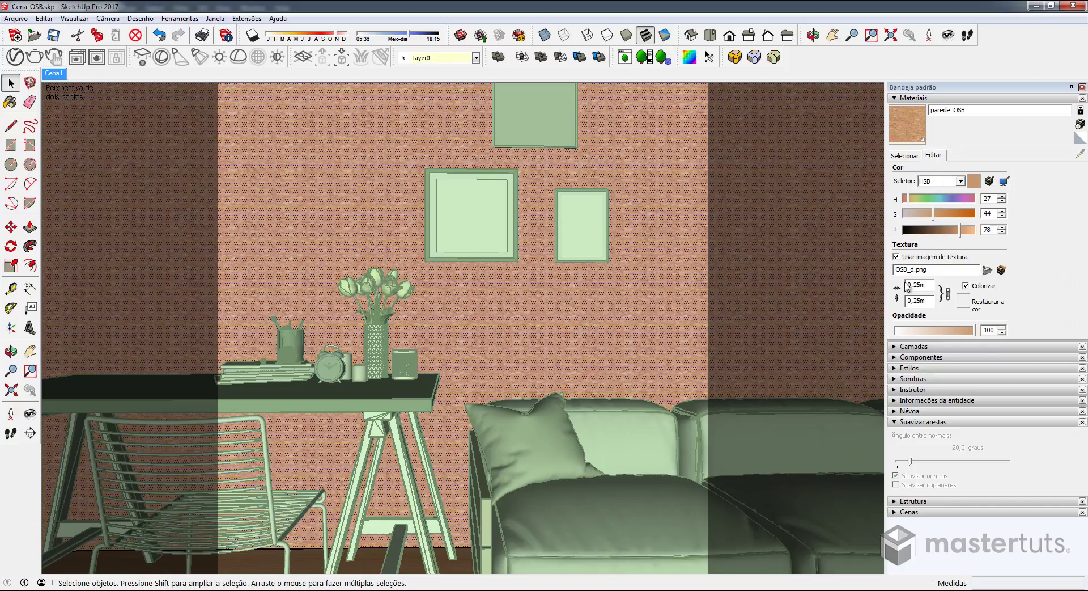
pyautogui.click(922, 286)
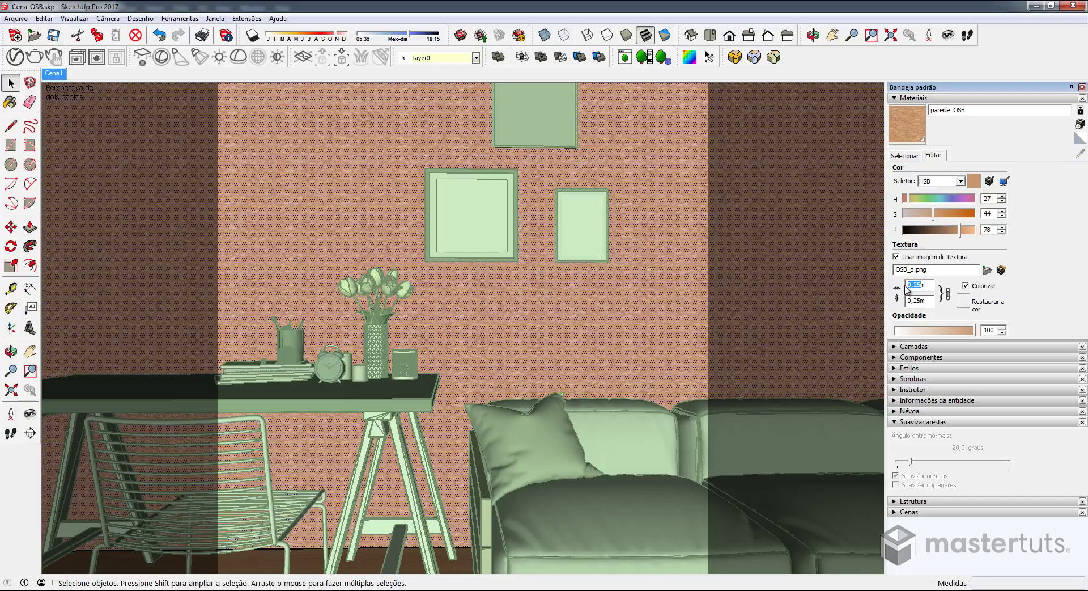
pyautogui.write('1m')
pyautogui.press('Return')
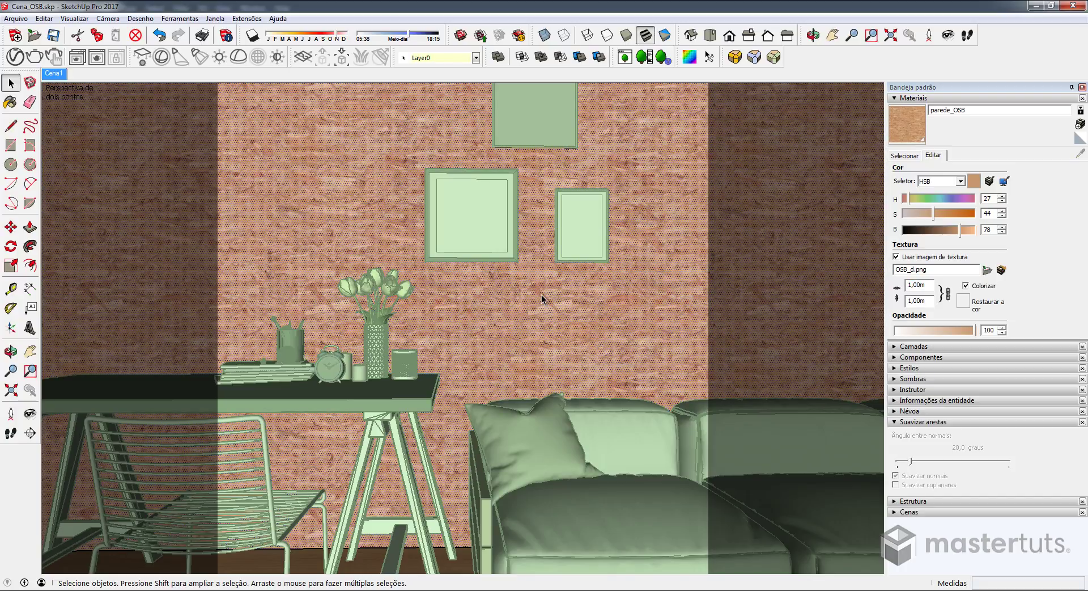
pyautogui.click(542, 295)
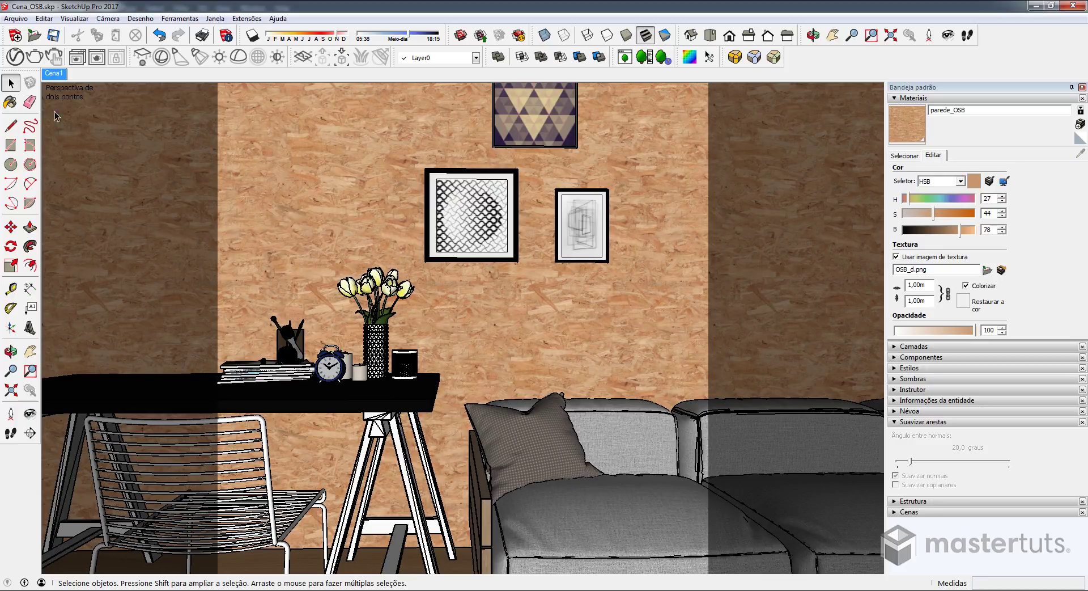
# Reopen the V-Ray Asset Editor and load OSB_b.png as the reflection bitmap of the parede_OSB material
pyautogui.click(16, 56)
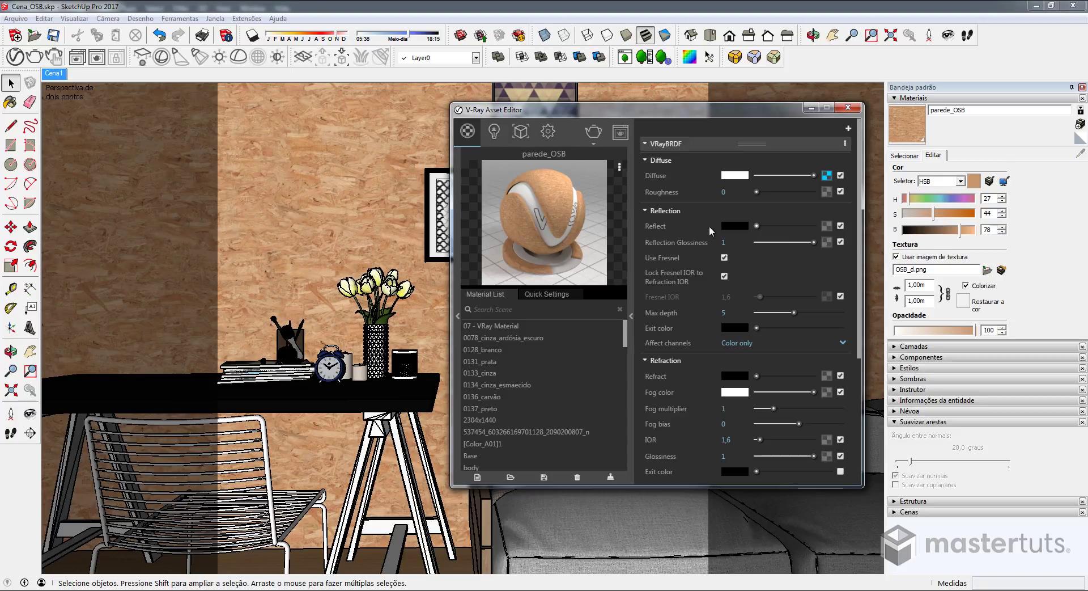
pyautogui.click(829, 225)
pyautogui.click(490, 169)
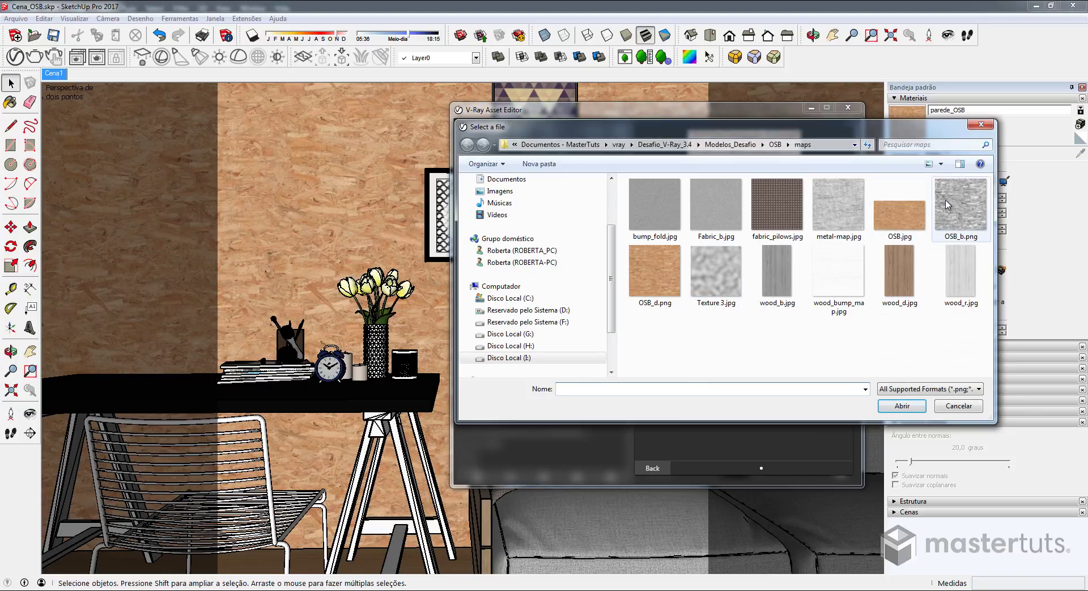
pyautogui.doubleClick(946, 204)
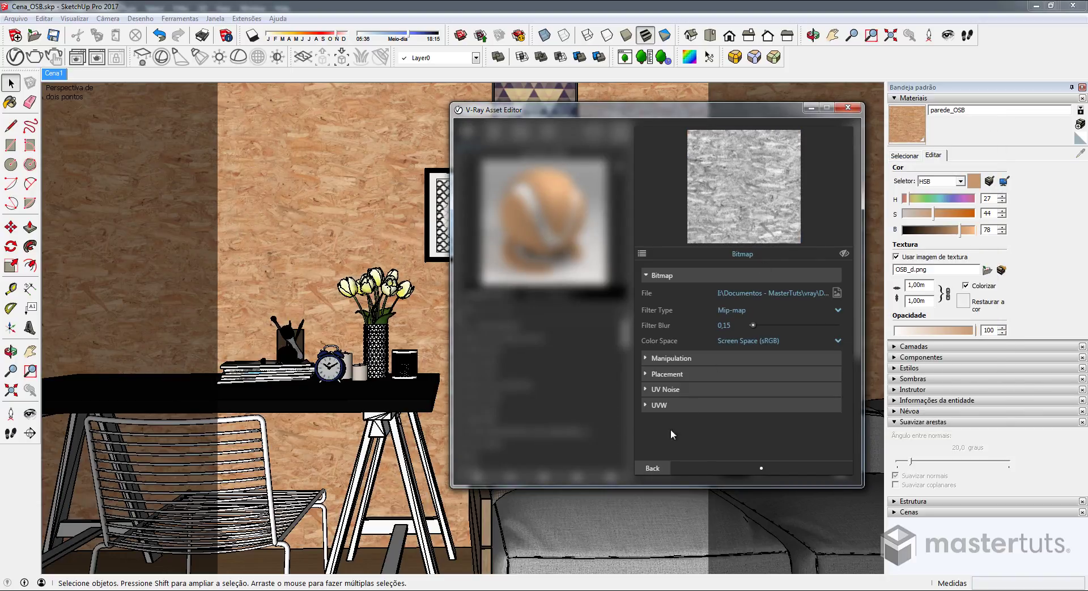
pyautogui.click(655, 470)
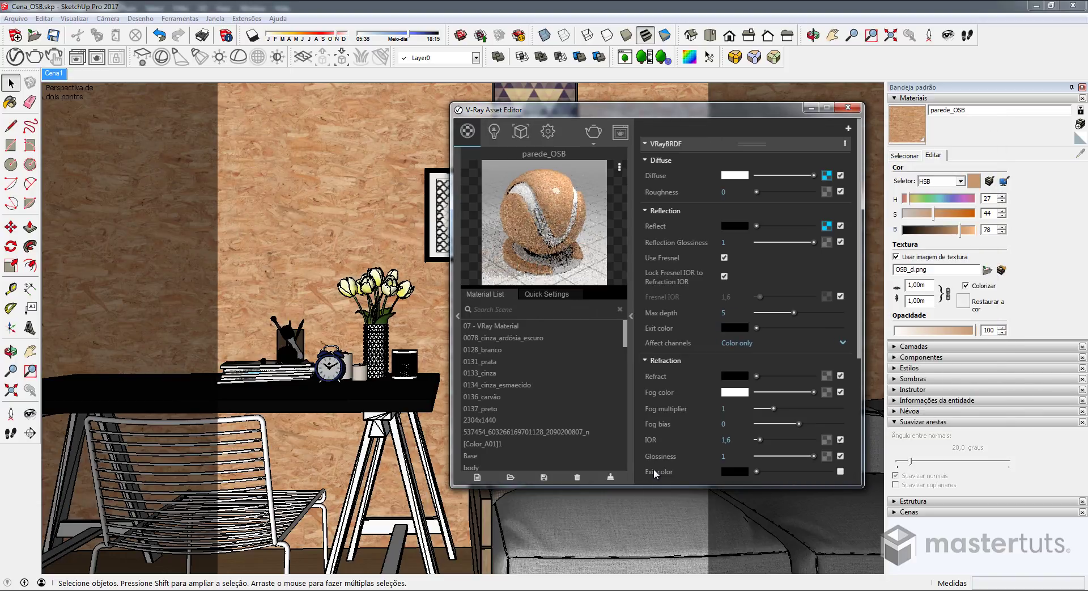
# Set the reflection glossiness of the parede_OSB material to 0,85
pyautogui.click(724, 242)
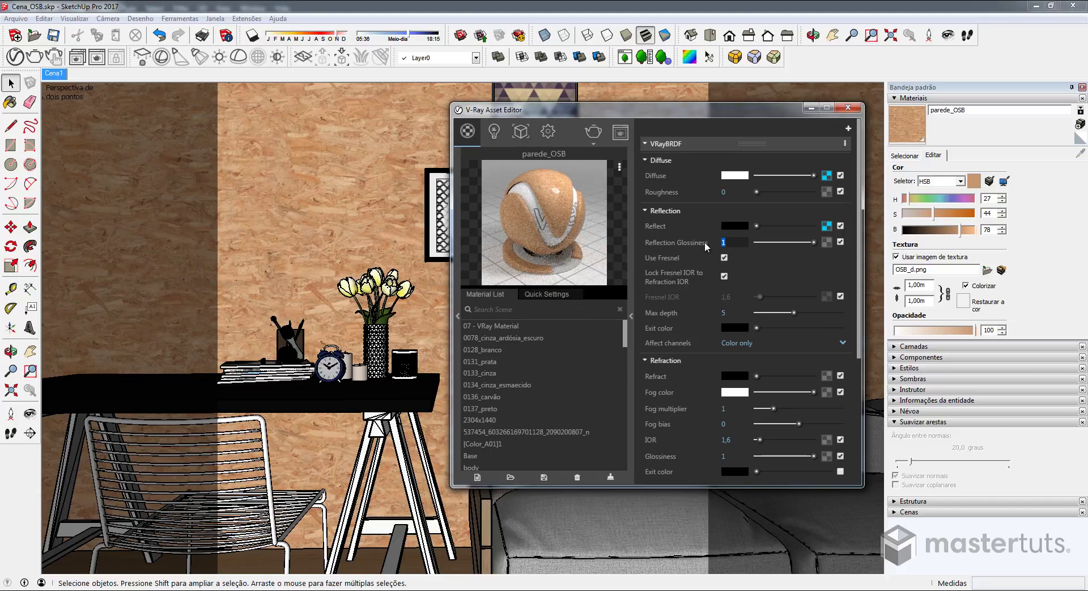
pyautogui.press('BackSpace')
pyautogui.write(',85')
pyautogui.press('Return')
# Copy the reflection map of parede_OSB into its bump texture slot and set the bump multiplier to 0,05
pyautogui.rightClick(830, 227)
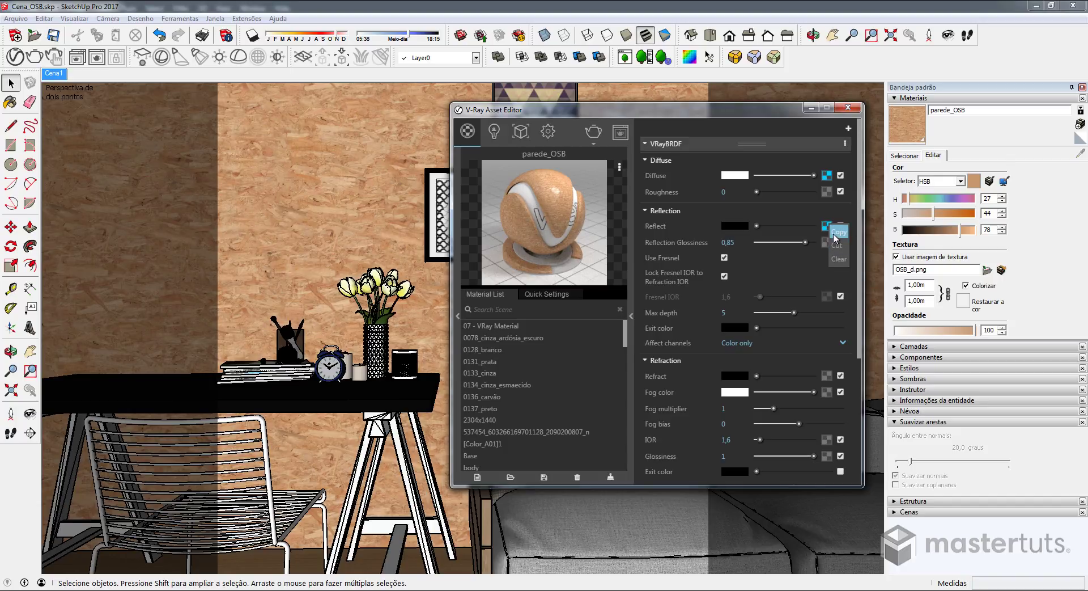
pyautogui.click(835, 232)
pyautogui.scroll(-5, 760, 397)
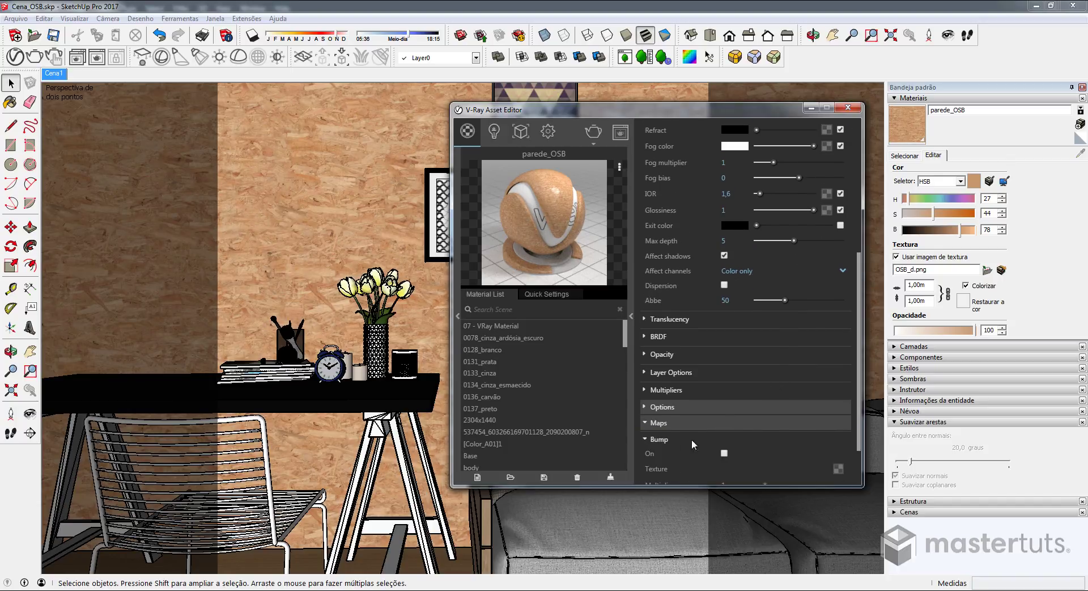
pyautogui.scroll(-2, 693, 444)
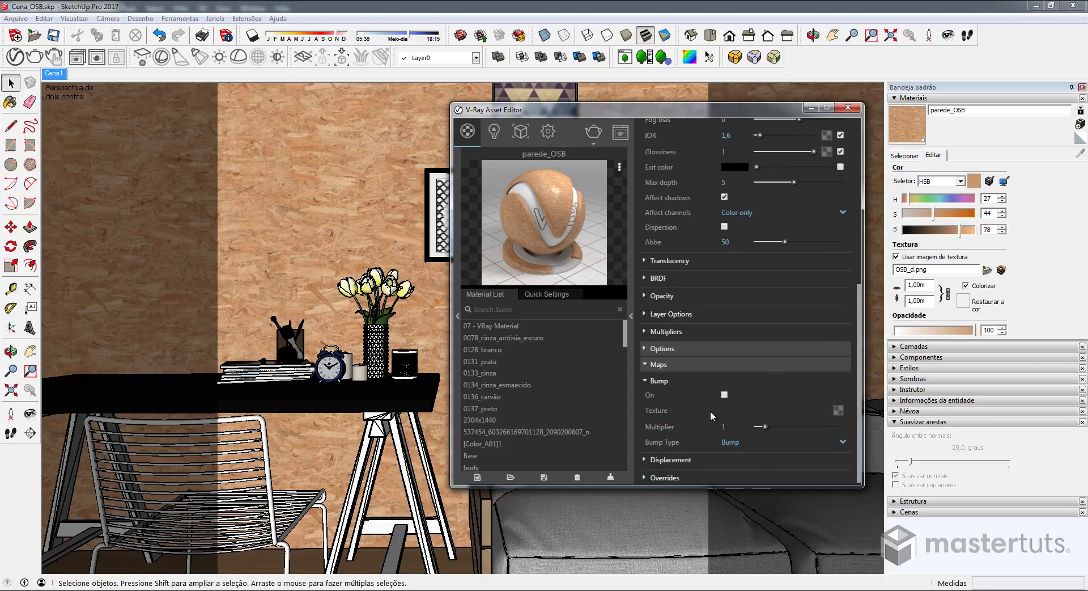
pyautogui.rightClick(838, 407)
pyautogui.click(831, 418)
pyautogui.click(736, 420)
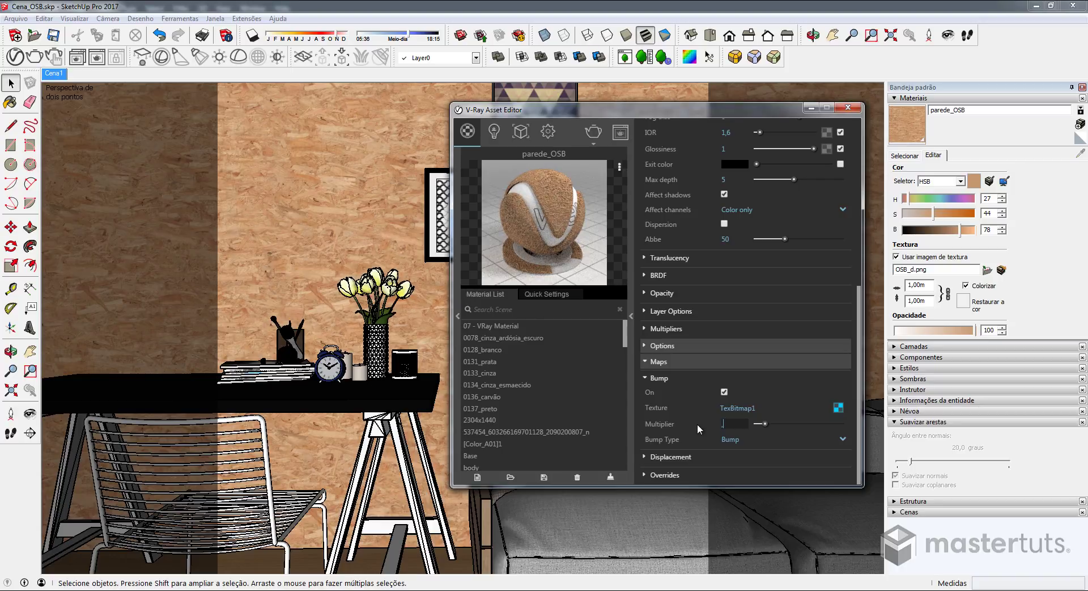
pyautogui.write(',05')
pyautogui.press('Return')
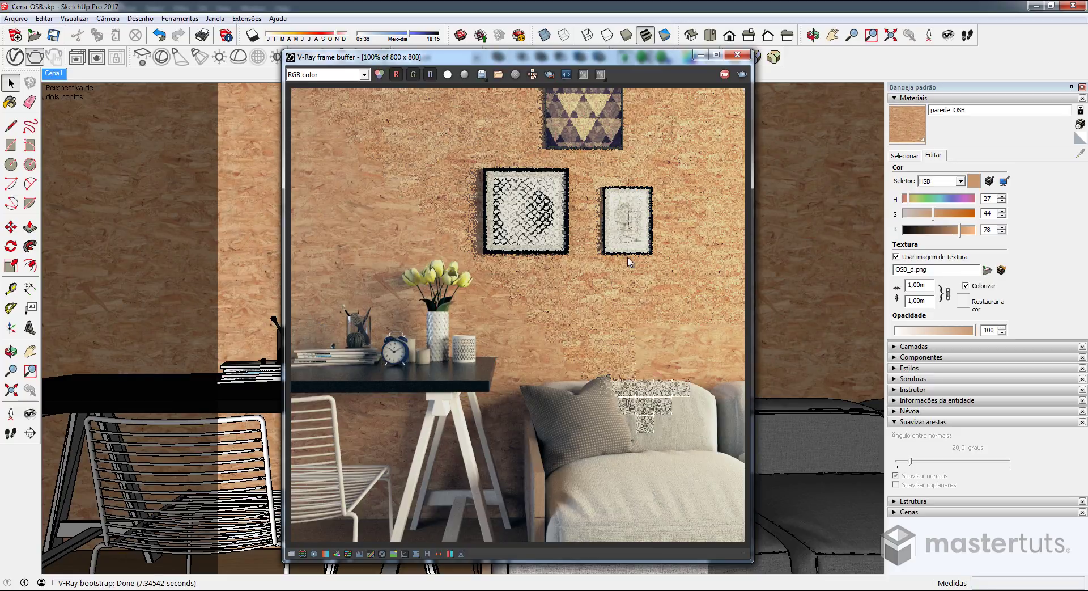
# Examine the new render in the V-Ray frame buffer, checking the OSB wall around the frames, desk and sofa up close
pyautogui.scroll(1, 578, 305)
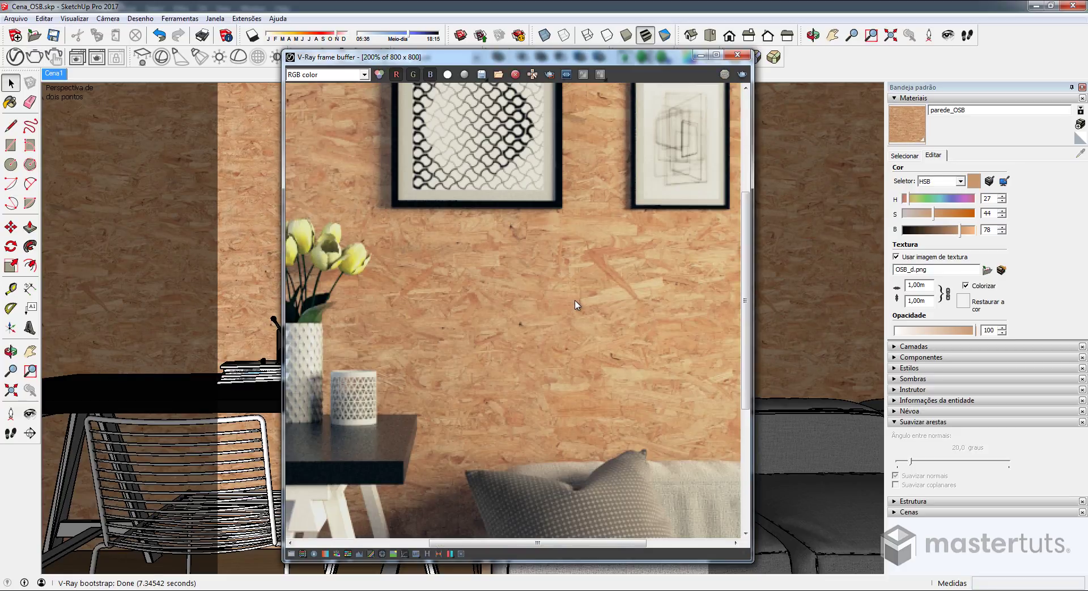
pyautogui.moveTo(613, 292); pyautogui.dragTo(578, 354)
pyautogui.moveTo(507, 243); pyautogui.dragTo(588, 276)
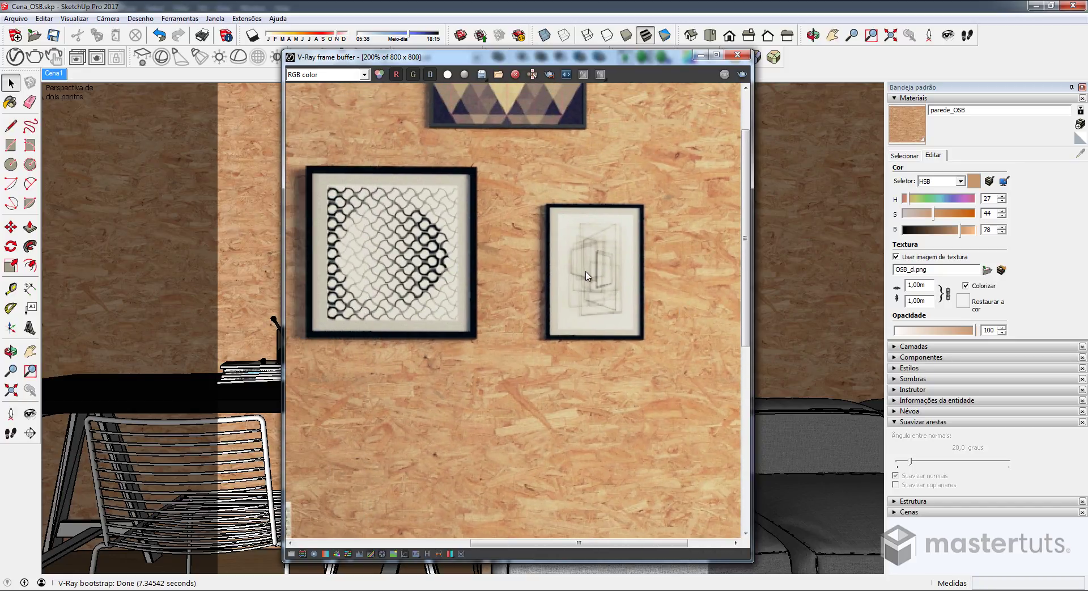
pyautogui.moveTo(517, 264); pyautogui.dragTo(623, 258)
pyautogui.moveTo(542, 281); pyautogui.dragTo(644, 232)
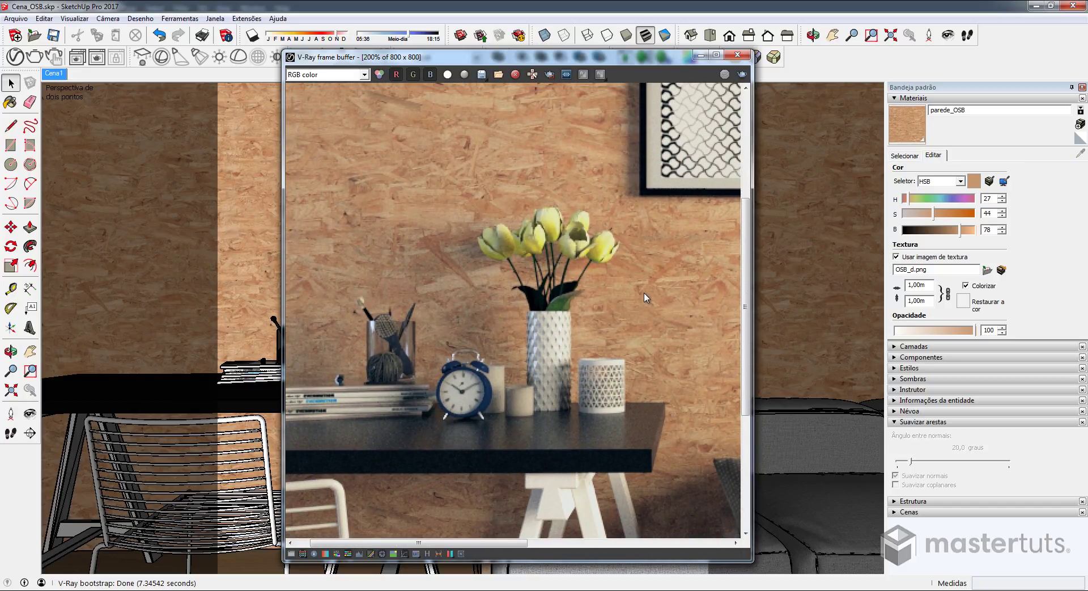
pyautogui.moveTo(646, 295); pyautogui.dragTo(625, 226)
pyautogui.moveTo(665, 255); pyautogui.dragTo(556, 221)
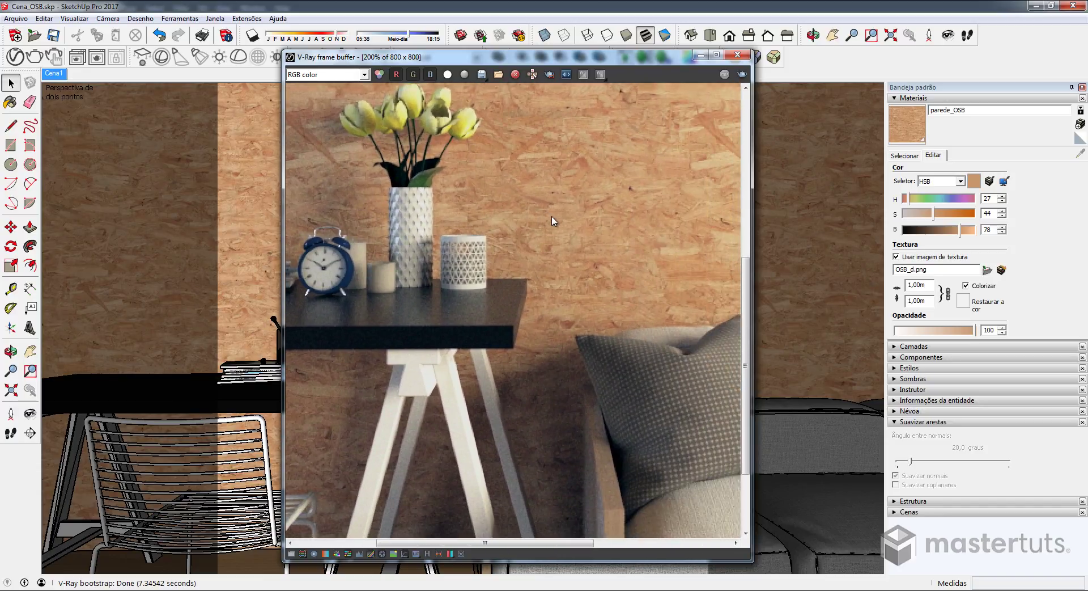
pyautogui.scroll(-2, 620, 277)
pyautogui.scroll(1, 619, 278)
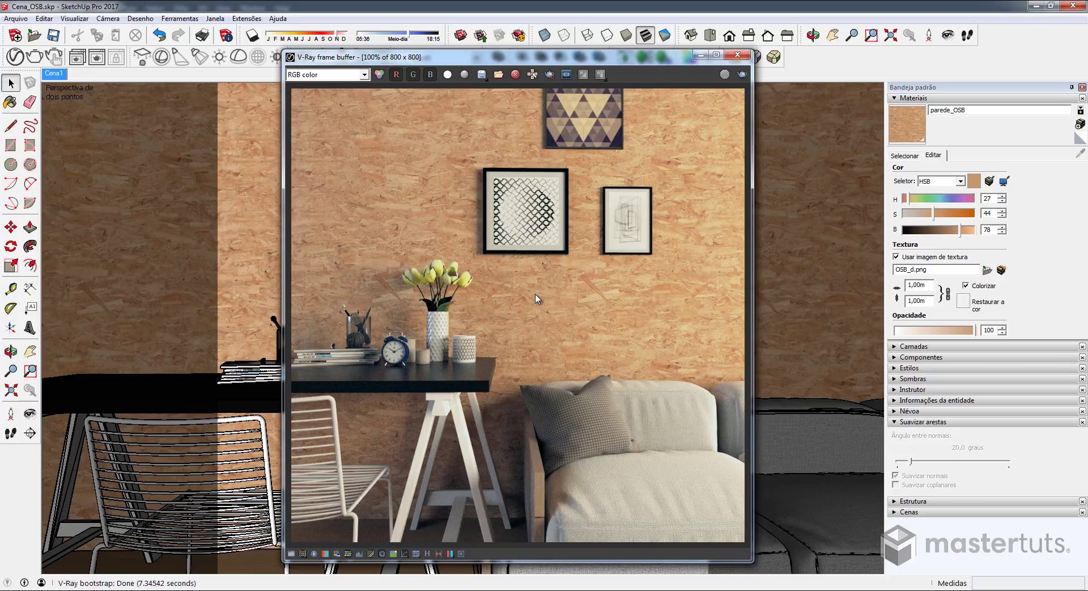
pyautogui.scroll(2, 537, 299)
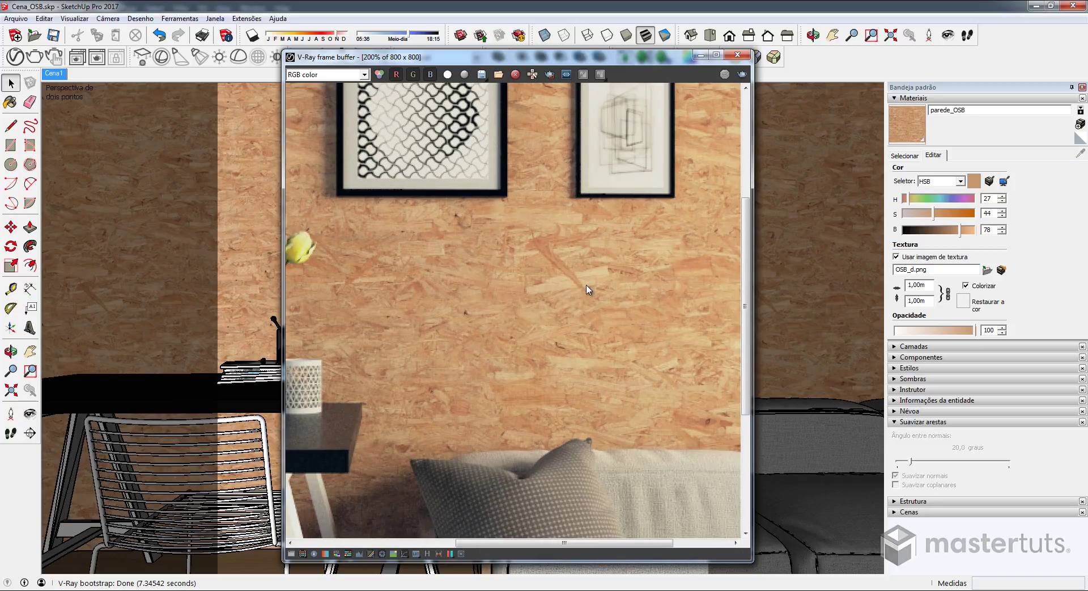